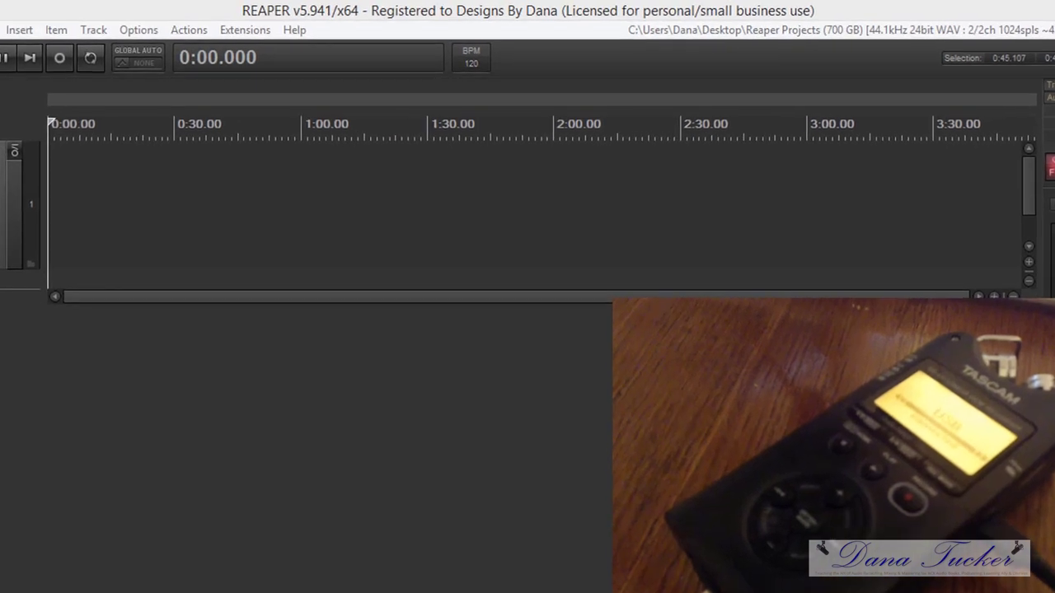
Step: Copy the TASCAM_0750 recording from the MUSIC folder on the DR-40 (D:) drive in File Explorer
{"action": "key", "text": "super"}
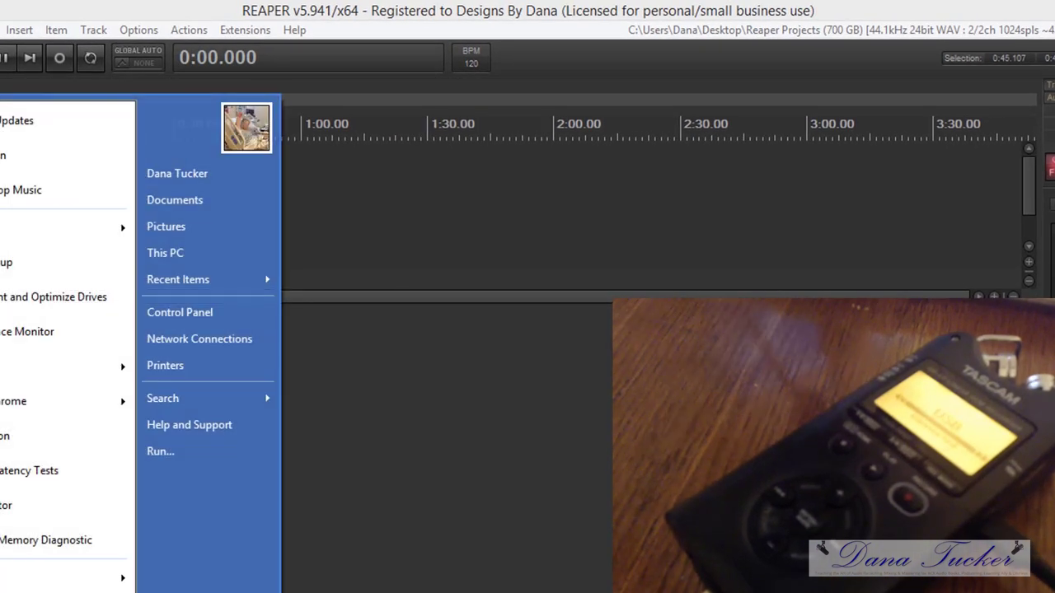
{"action": "left_click", "coordinate": [169, 255]}
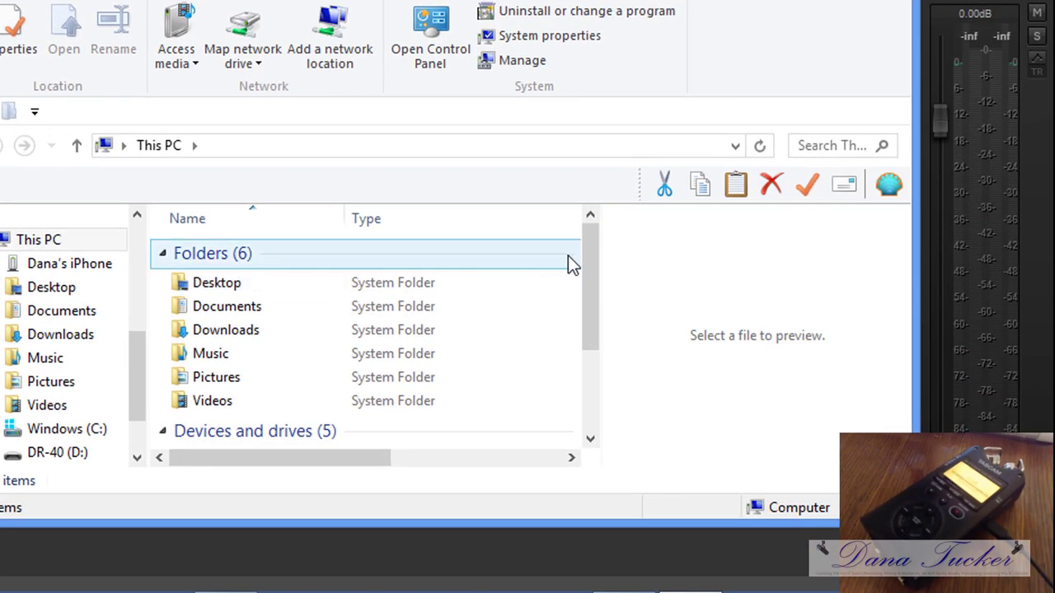
{"action": "left_click_drag", "start_coordinate": [600, 305], "coordinate": [587, 387]}
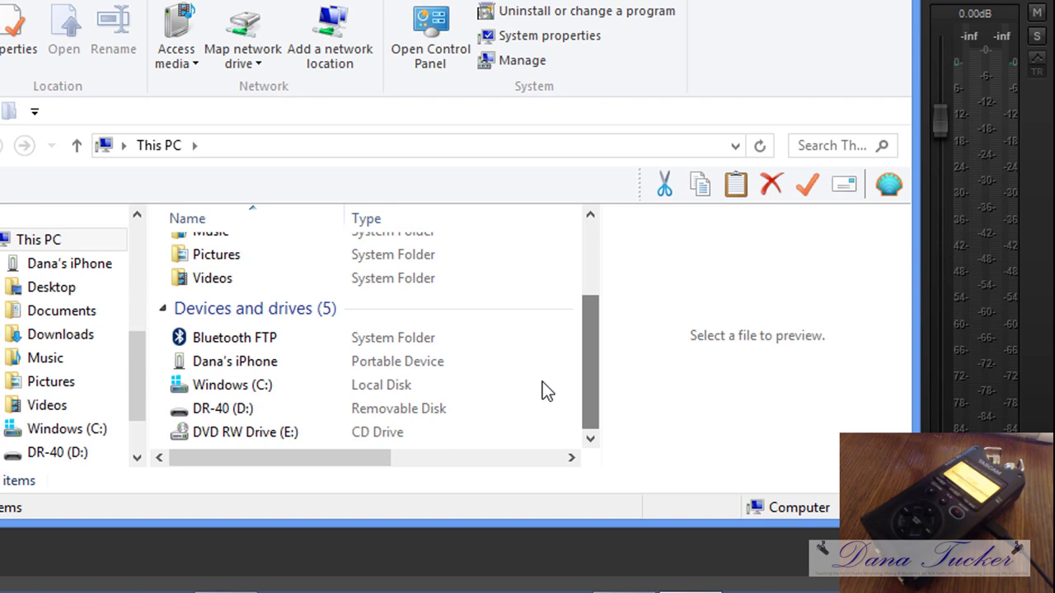
{"action": "double_click", "coordinate": [233, 417]}
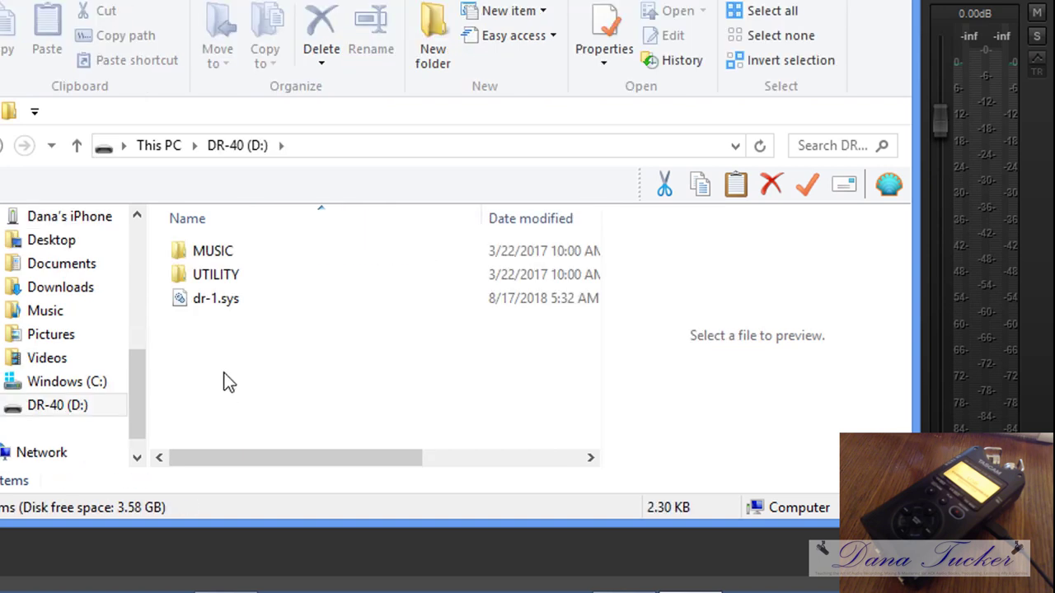
{"action": "left_click", "coordinate": [229, 257]}
{"action": "double_click", "coordinate": [229, 257]}
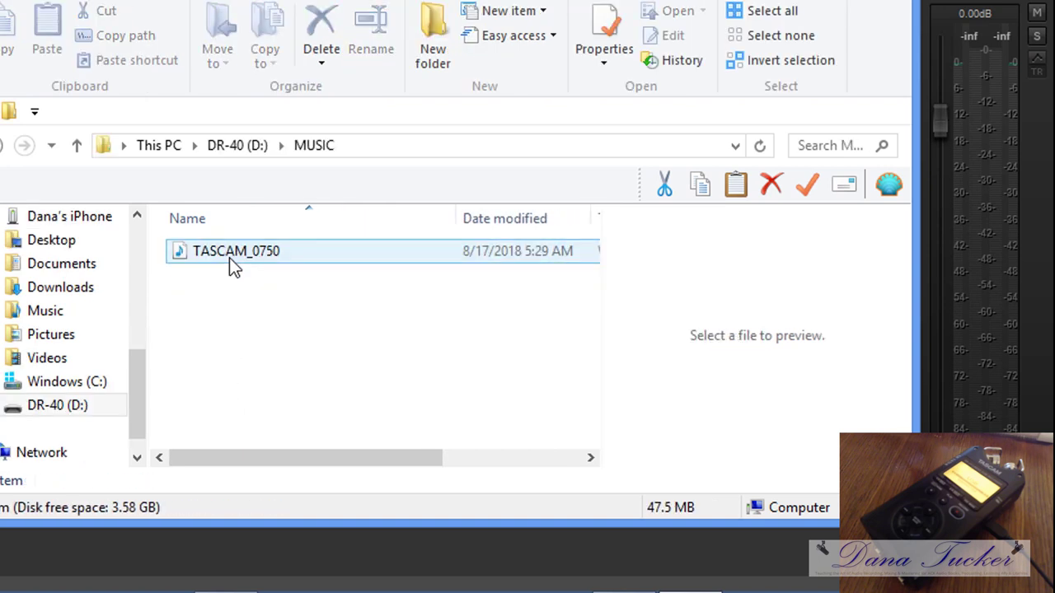
{"action": "left_click", "coordinate": [272, 261]}
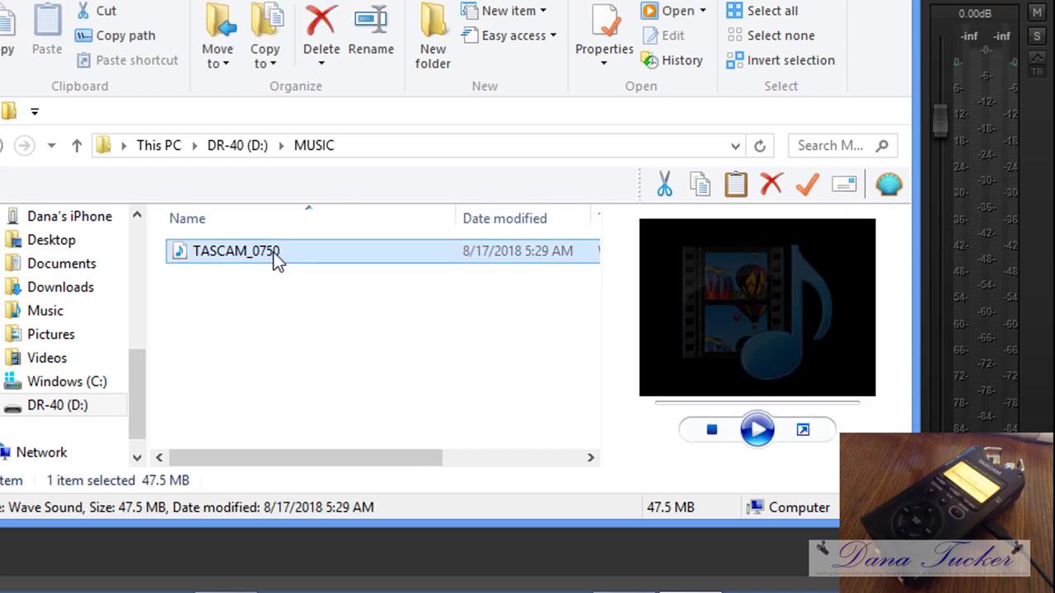
{"action": "right_click", "coordinate": [285, 253]}
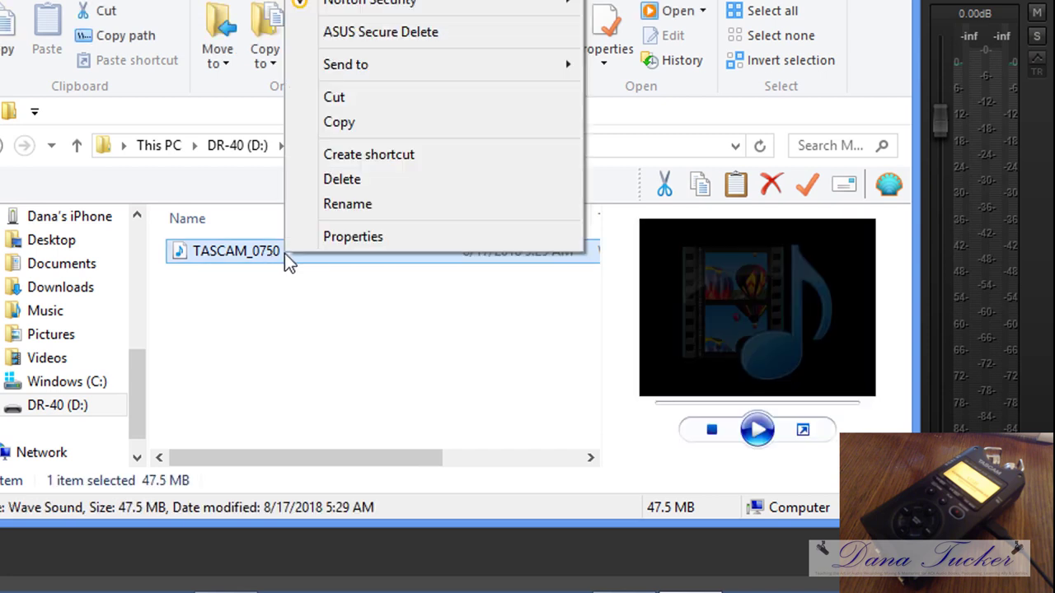
{"action": "left_click", "coordinate": [345, 126]}
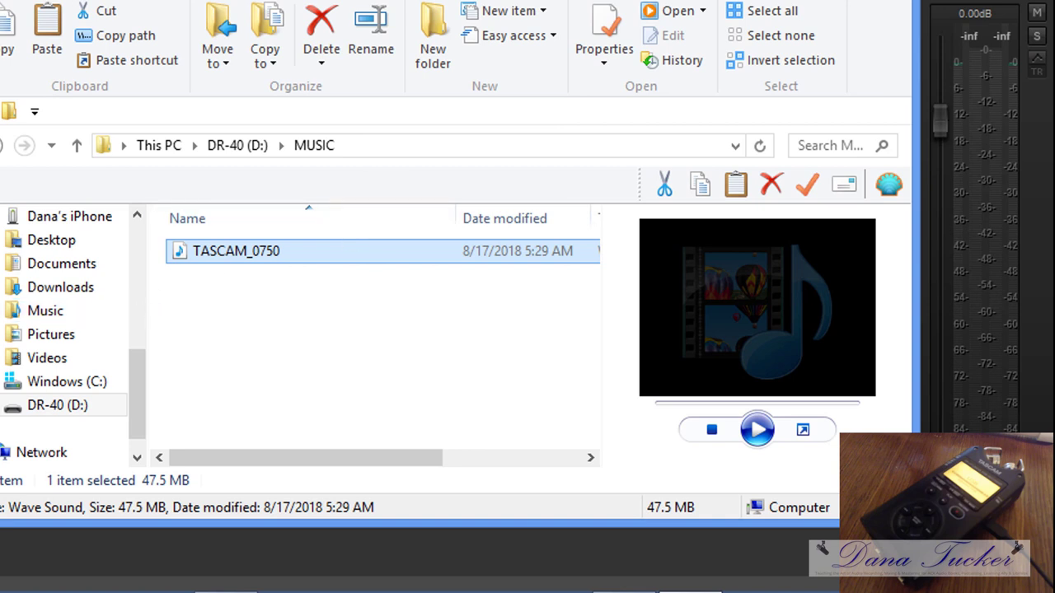
Step: Paste the copied recording into the Desktop folder
{"action": "left_click", "coordinate": [45, 243]}
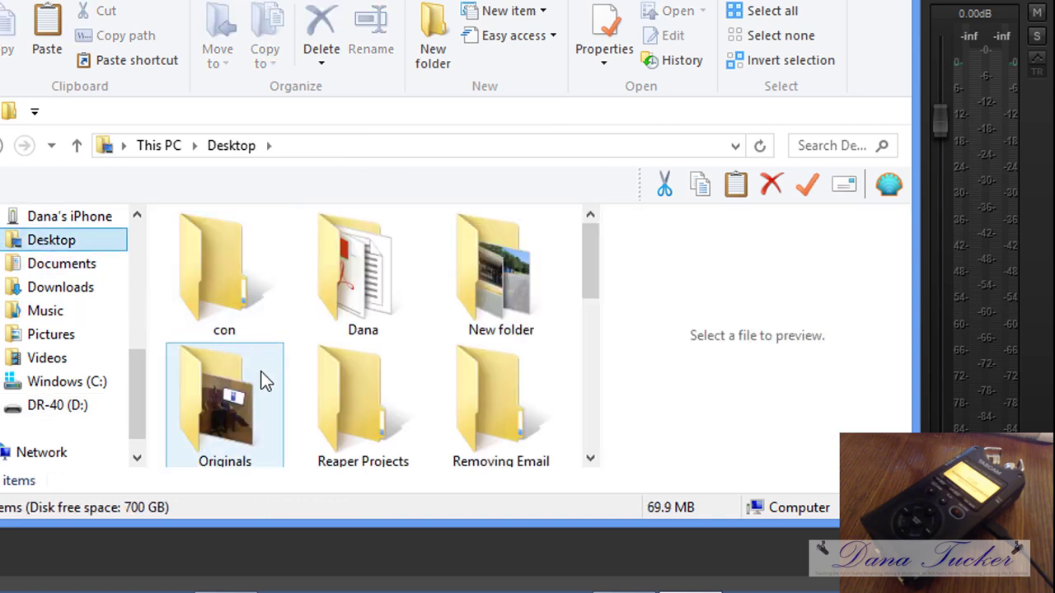
{"action": "right_click", "coordinate": [298, 330]}
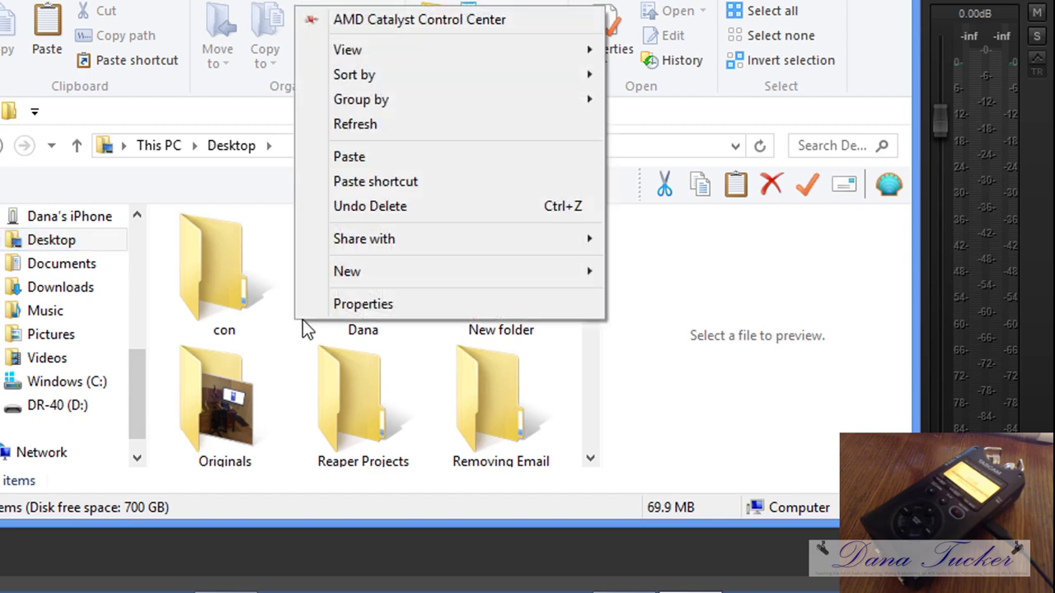
{"action": "left_click", "coordinate": [355, 157]}
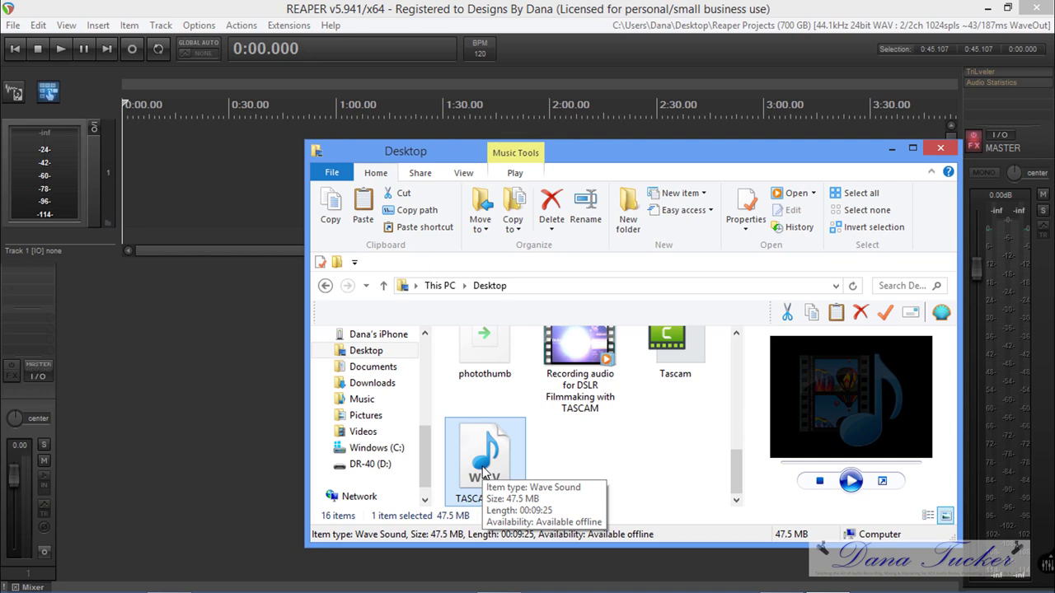
Step: Insert TASCAM_0750 from the Desktop into the REAPER track, close File Explorer, and align the item with 0:00
{"action": "left_click_drag", "start_coordinate": [483, 472], "coordinate": [144, 190]}
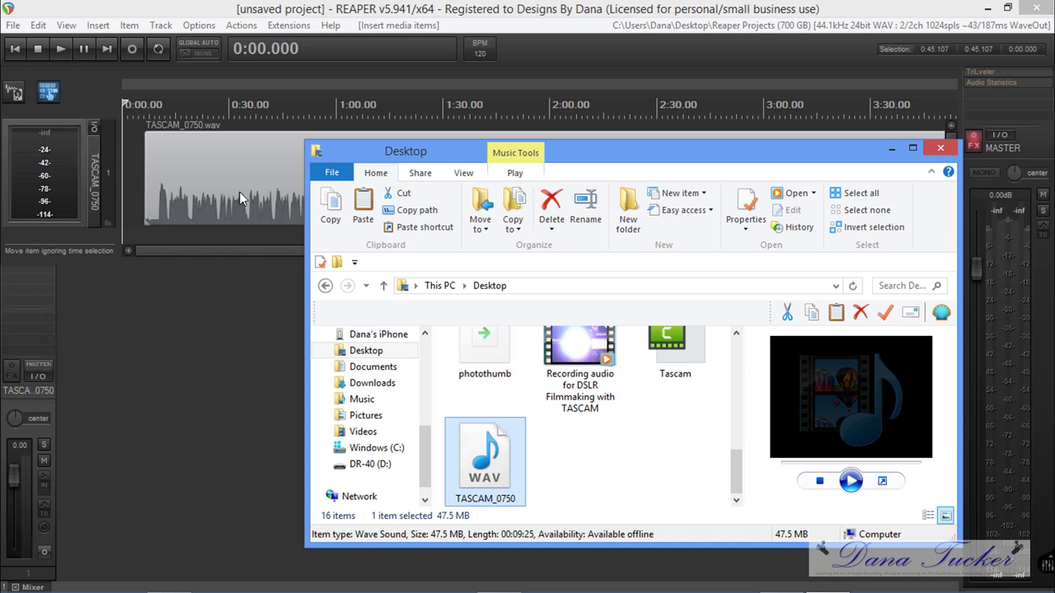
{"action": "left_click", "coordinate": [939, 149]}
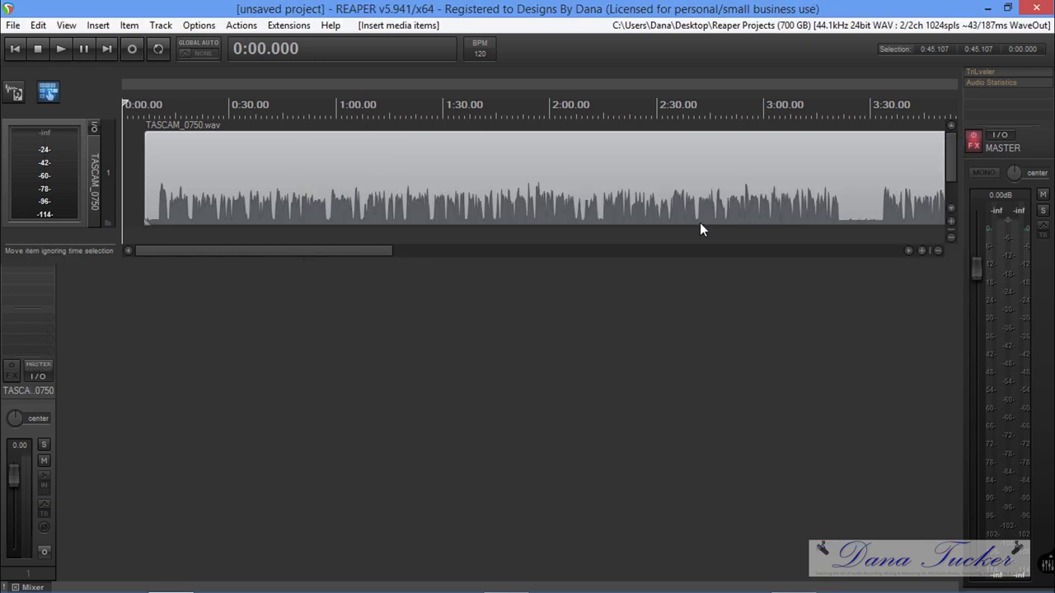
{"action": "left_click_drag", "start_coordinate": [631, 182], "coordinate": [454, 182]}
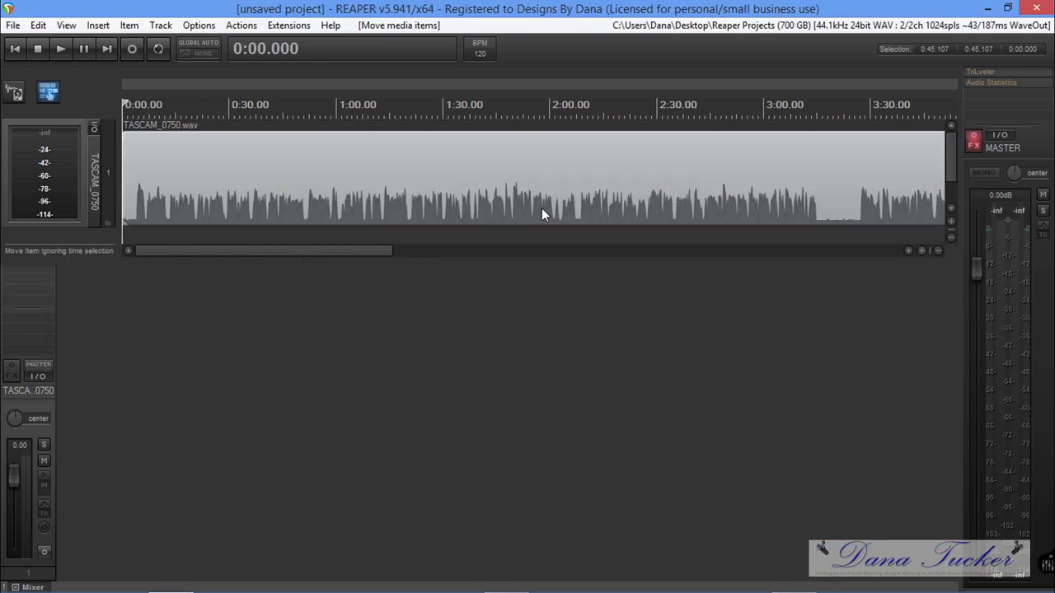
Step: Select the silent opening from 0:00 to about 0:04, enable repeat, and play it to check the noise level
{"action": "scroll", "coordinate": [514, 177], "scroll_direction": "down", "scroll_amount": 5}
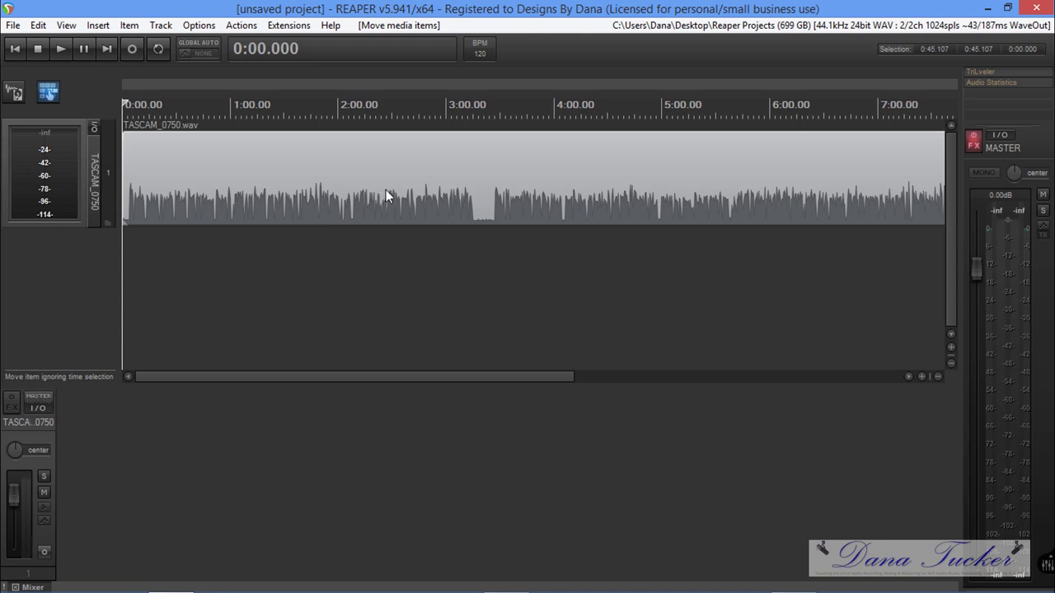
{"action": "scroll", "coordinate": [386, 190], "scroll_direction": "up", "scroll_amount": 5}
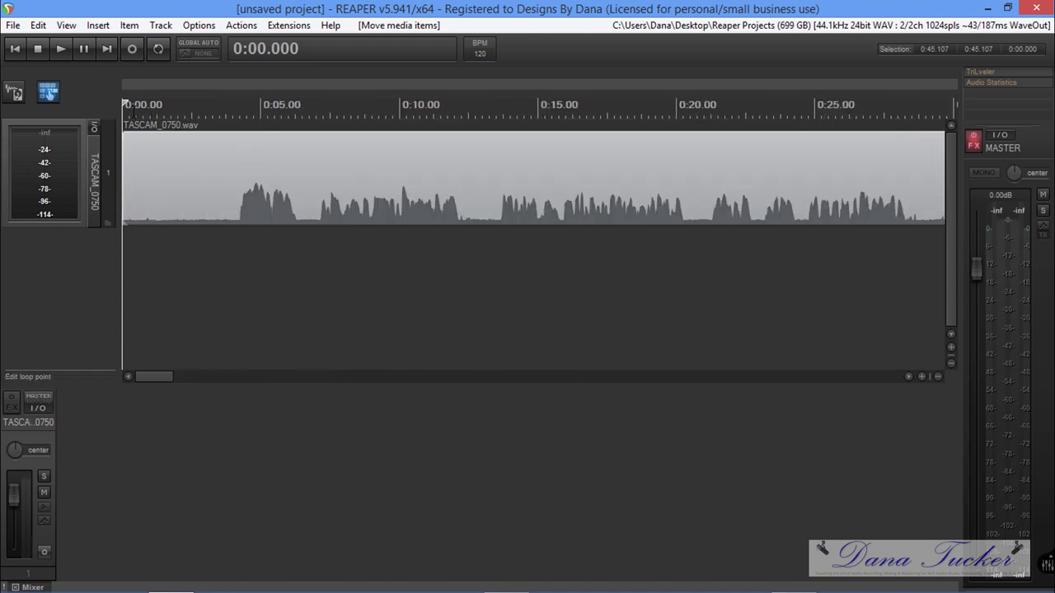
{"action": "left_click_drag", "start_coordinate": [123, 127], "coordinate": [235, 128]}
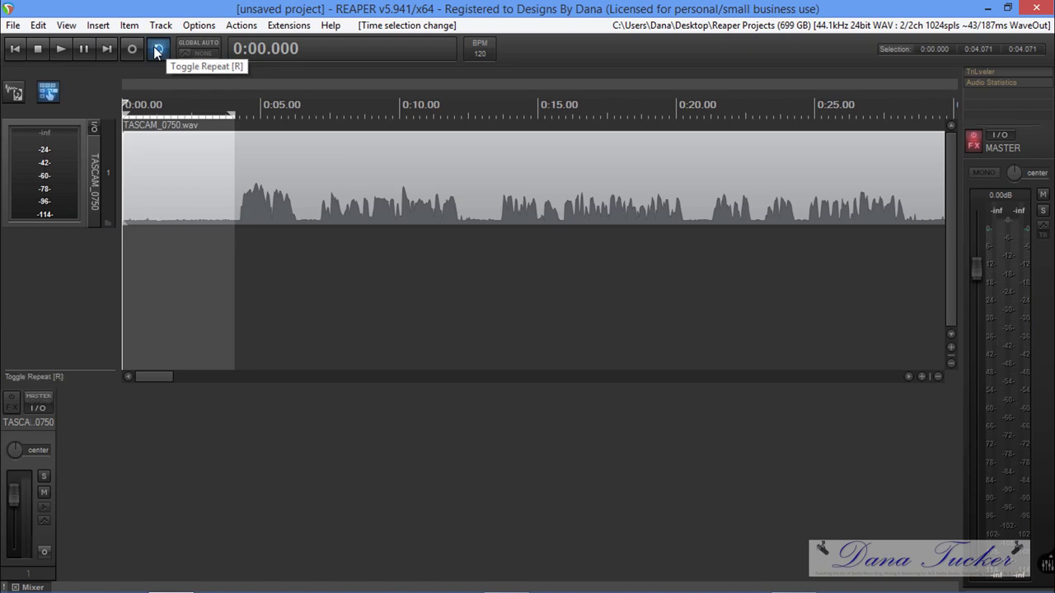
{"action": "left_click", "coordinate": [59, 48]}
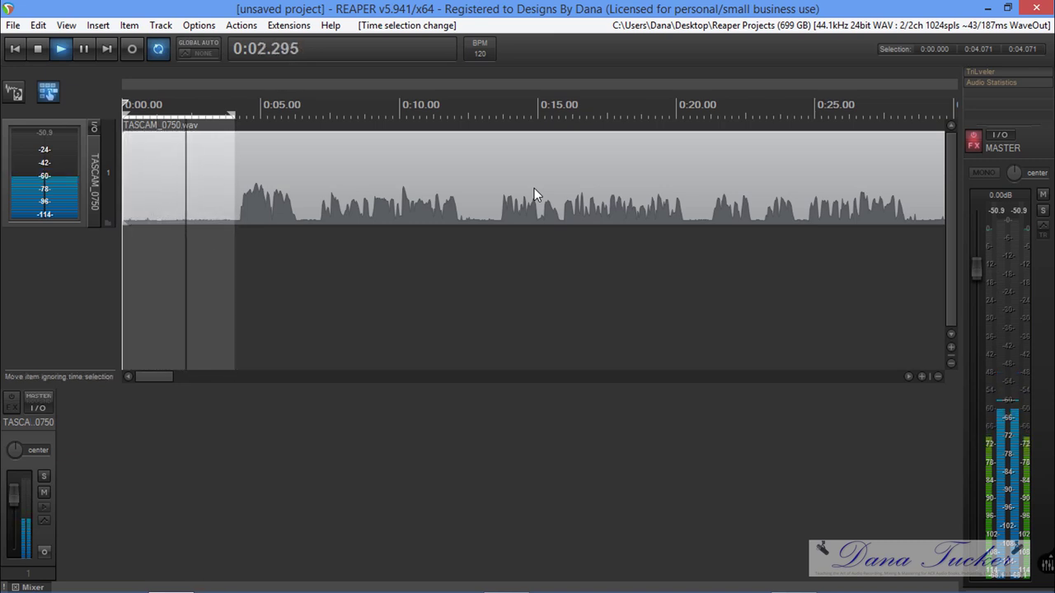
{"action": "left_click", "coordinate": [37, 49]}
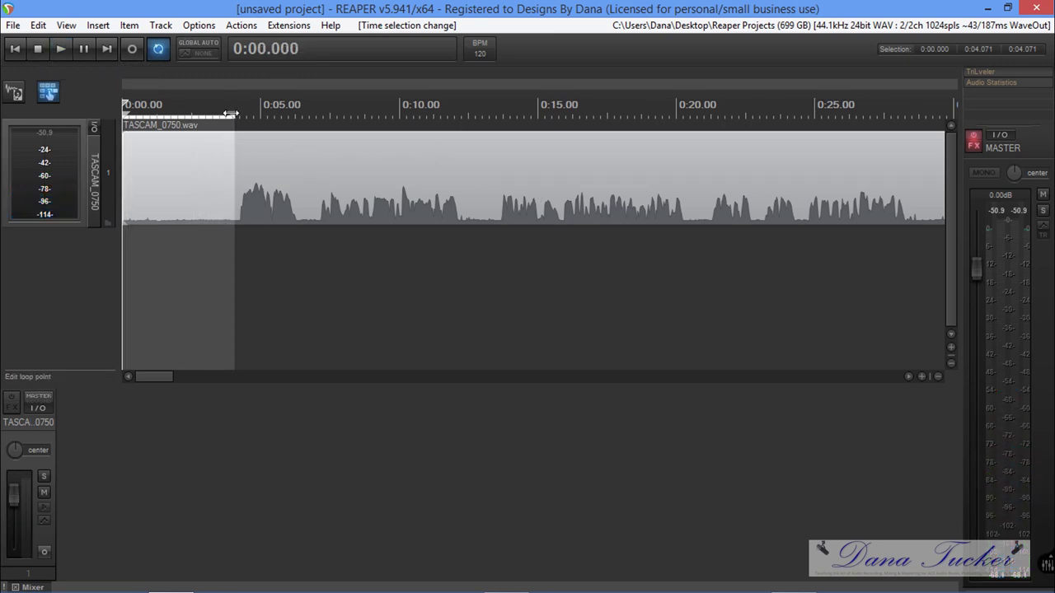
Step: Normalize the volume of the TASCAM_0750.wav item through its media item properties and apply the change
{"action": "double_click", "coordinate": [491, 175]}
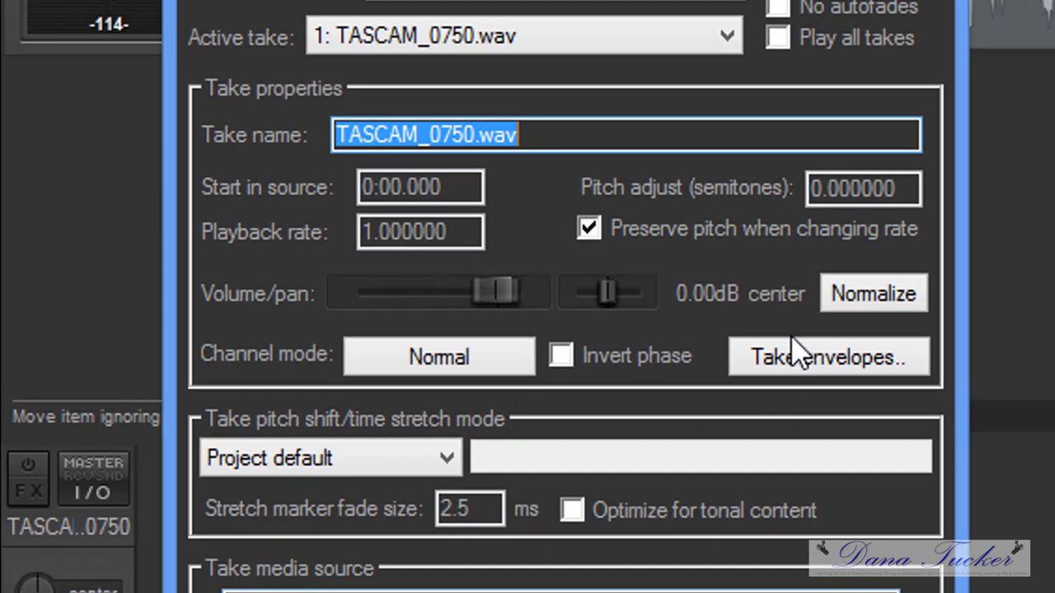
{"action": "left_click", "coordinate": [880, 297]}
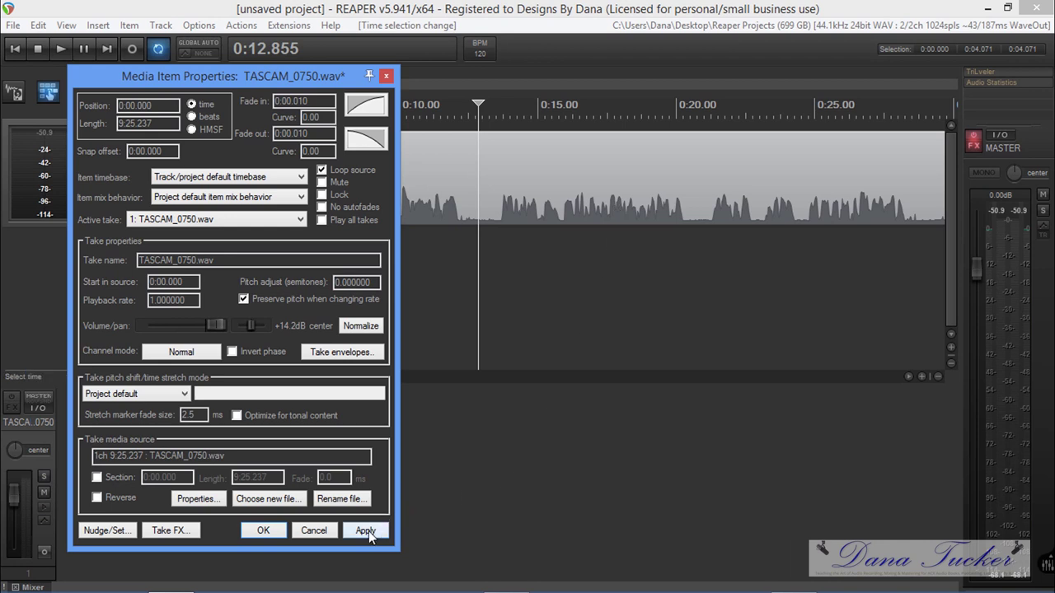
{"action": "left_click", "coordinate": [365, 530]}
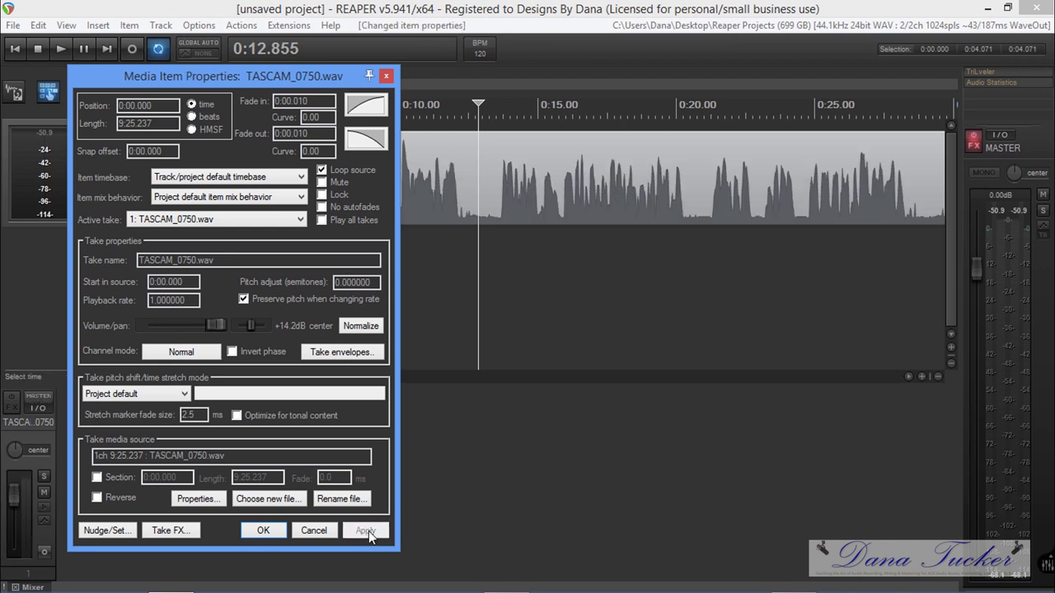
{"action": "left_click", "coordinate": [263, 531]}
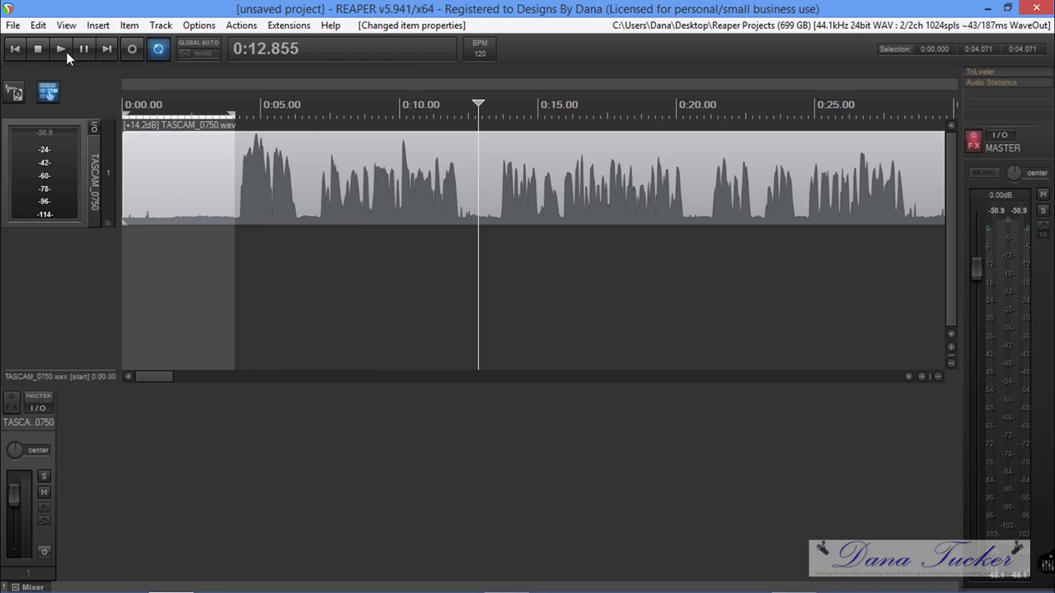
Step: Replay the looped silent opening to check its noise level, turn off repeat, and clear the time selection
{"action": "left_click", "coordinate": [13, 48]}
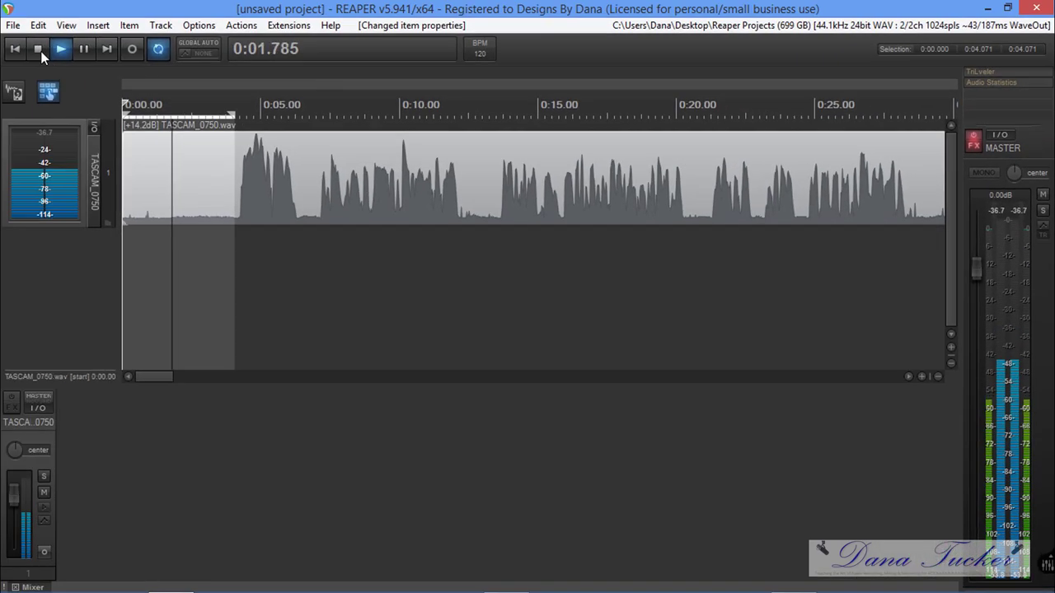
{"action": "left_click", "coordinate": [38, 50]}
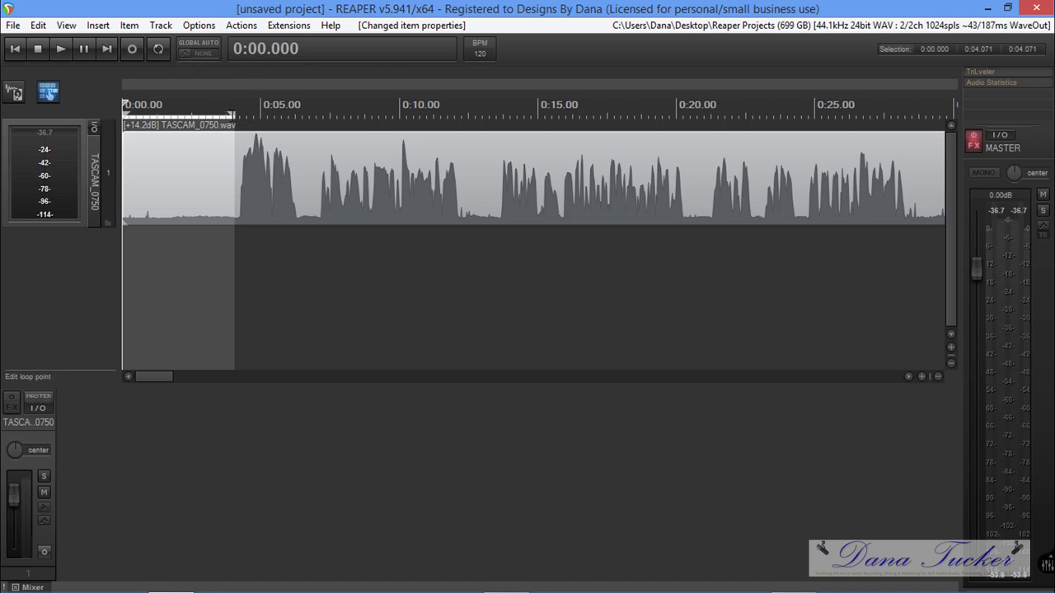
{"action": "left_click_drag", "start_coordinate": [232, 114], "coordinate": [123, 114]}
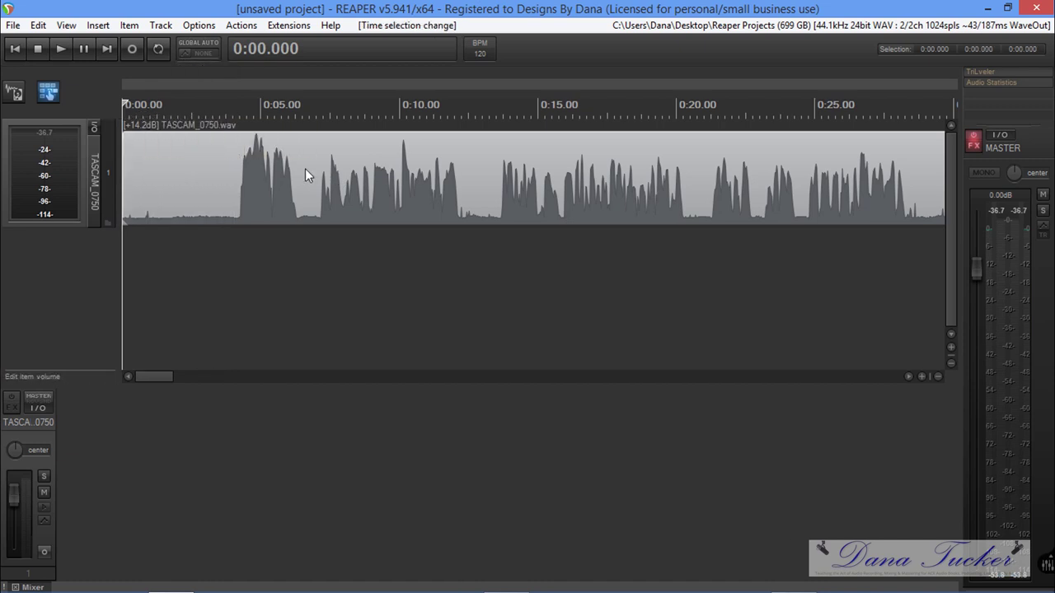
Step: Place the edit cursor at about 0:05 and move the audio item so its first speech starts there
{"action": "left_click_drag", "start_coordinate": [270, 174], "coordinate": [363, 178]}
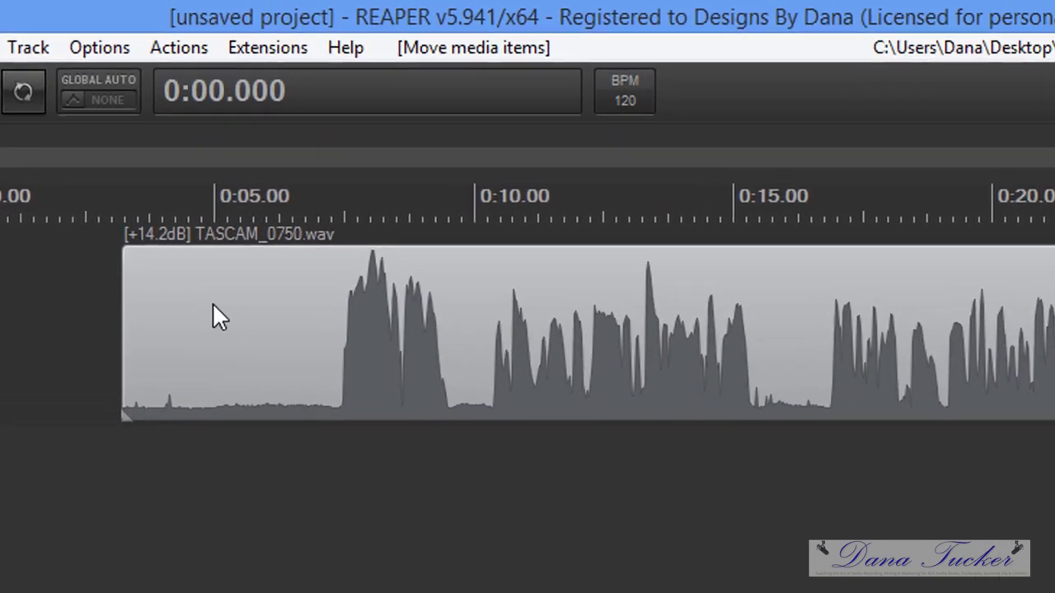
{"action": "left_click", "coordinate": [212, 311]}
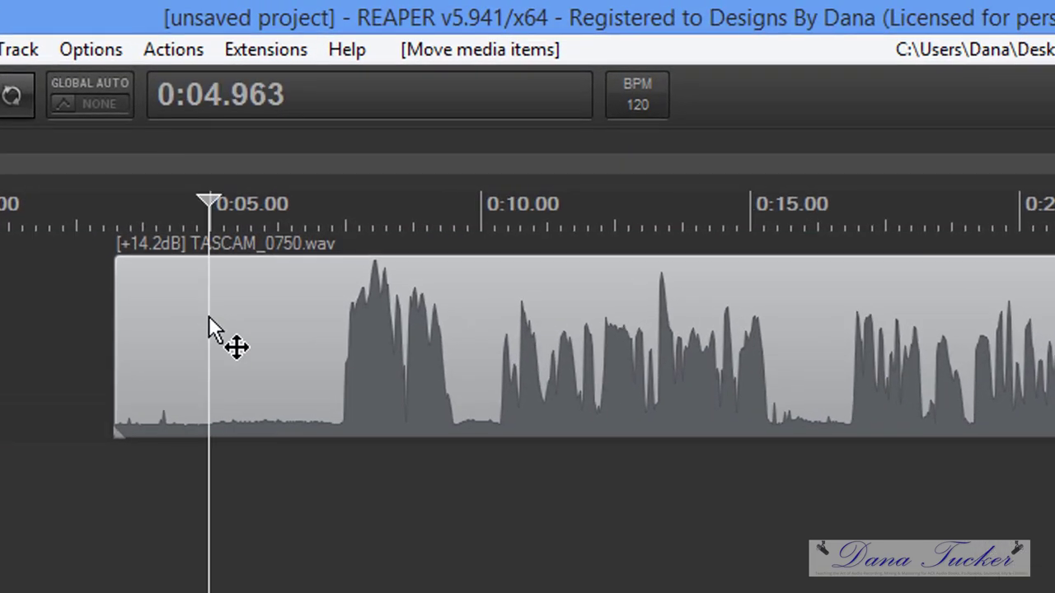
{"action": "scroll", "coordinate": [330, 379], "scroll_direction": "up", "scroll_amount": 4}
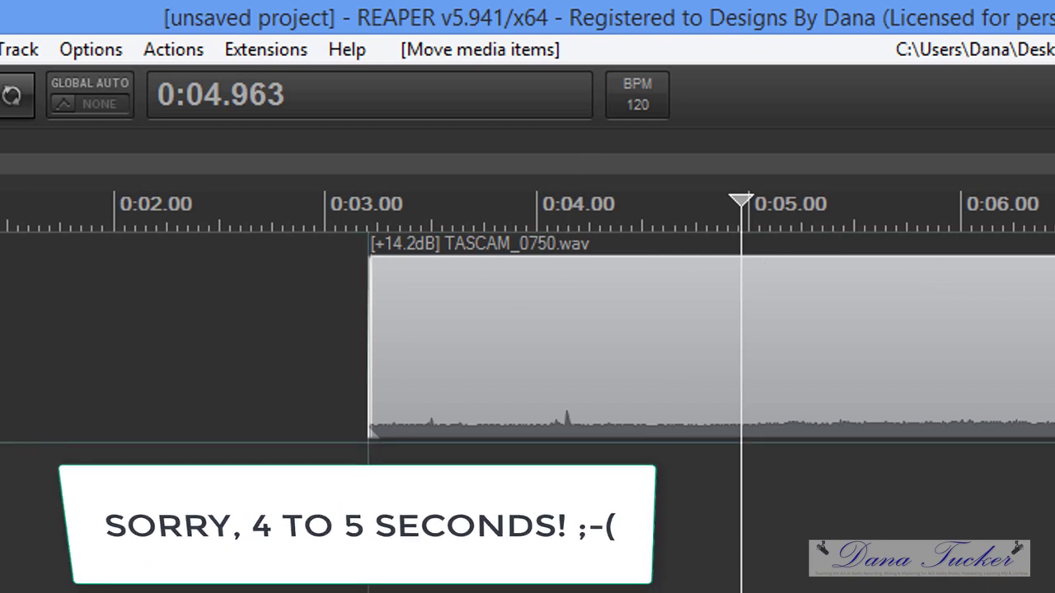
{"action": "left_click_drag", "start_coordinate": [1054, 356], "coordinate": [754, 350]}
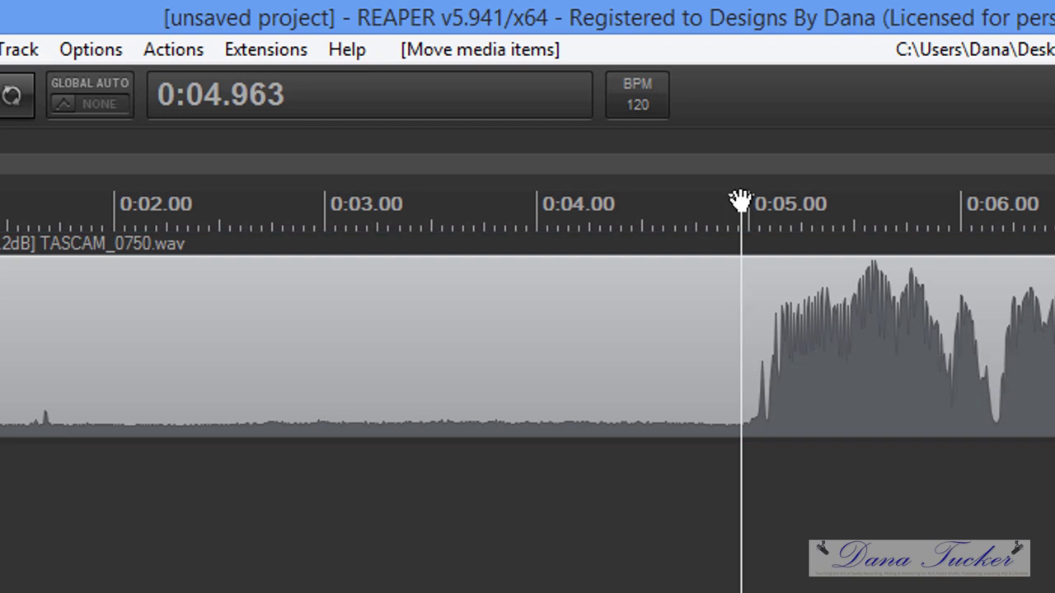
{"action": "left_click_drag", "start_coordinate": [740, 200], "coordinate": [749, 200]}
{"action": "left_click_drag", "start_coordinate": [825, 387], "coordinate": [839, 388]}
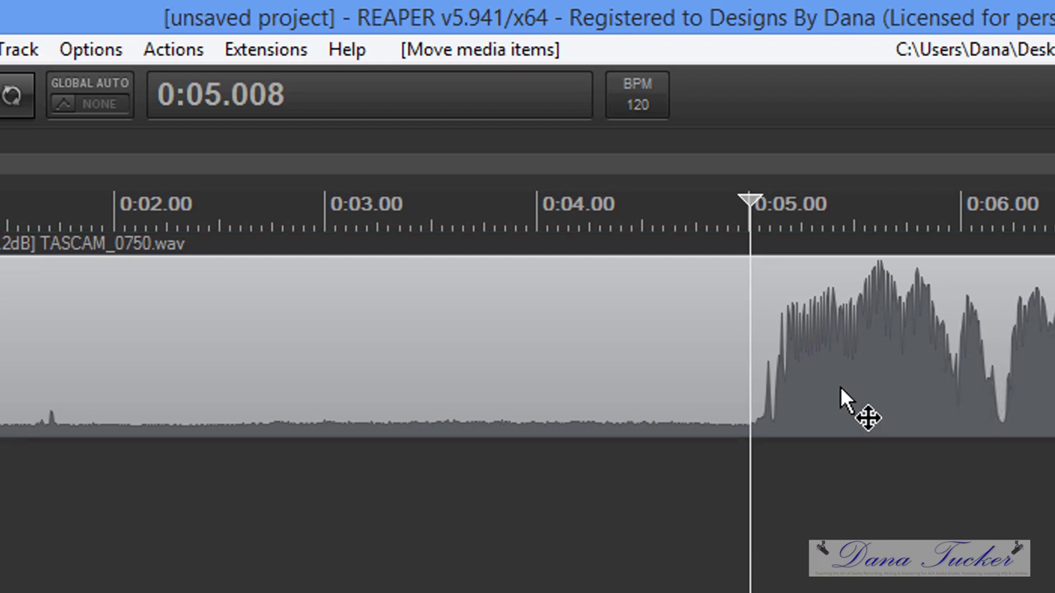
Step: Split the TASCAM_0750 item at about 0:04, one second before the speech, and select the silent part before the split
{"action": "left_click", "coordinate": [538, 268]}
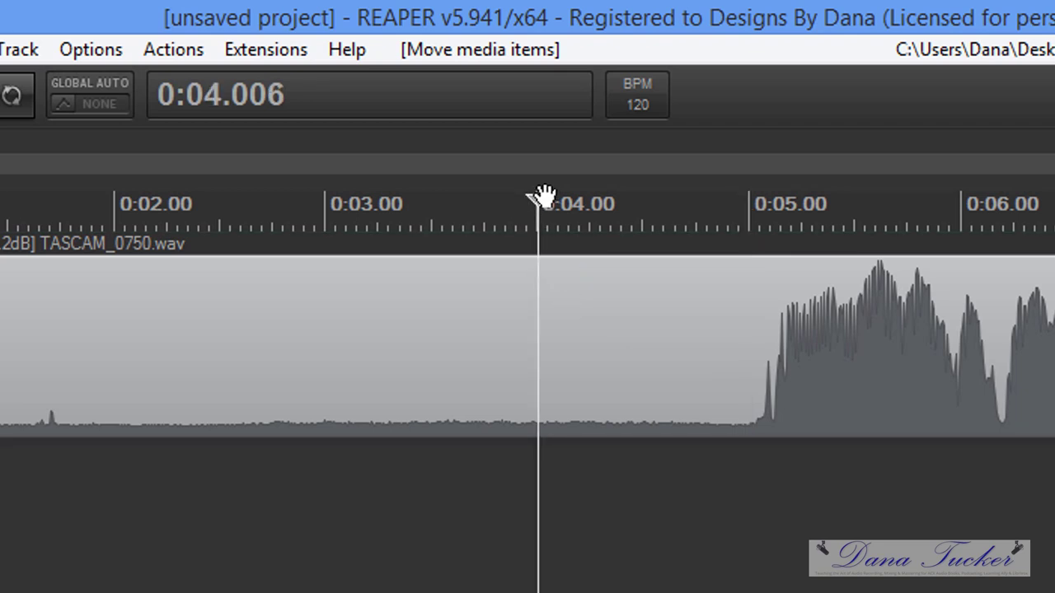
{"action": "left_click_drag", "start_coordinate": [544, 196], "coordinate": [541, 198]}
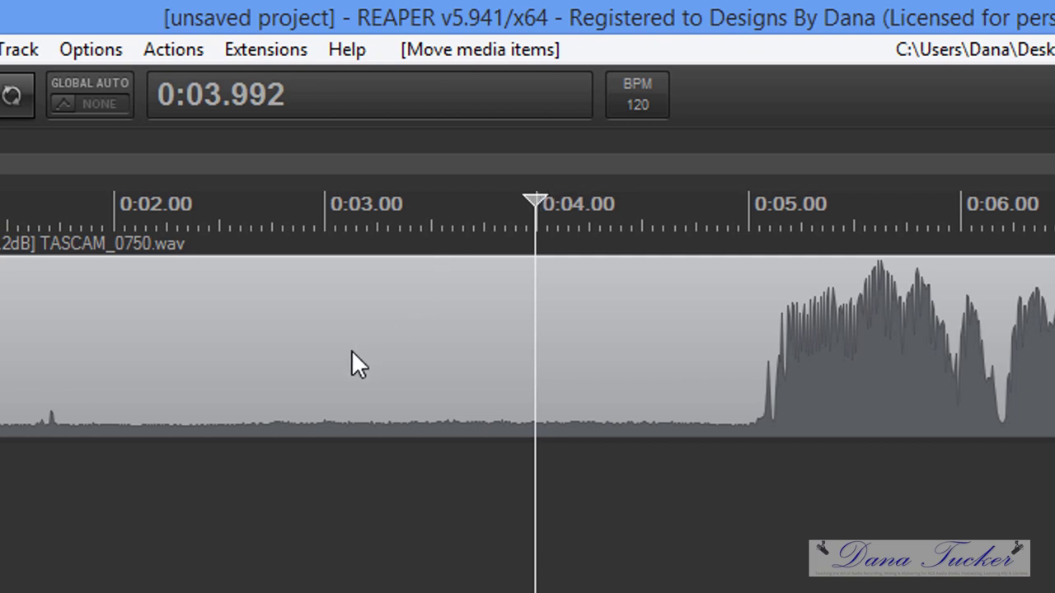
{"action": "key", "text": "s"}
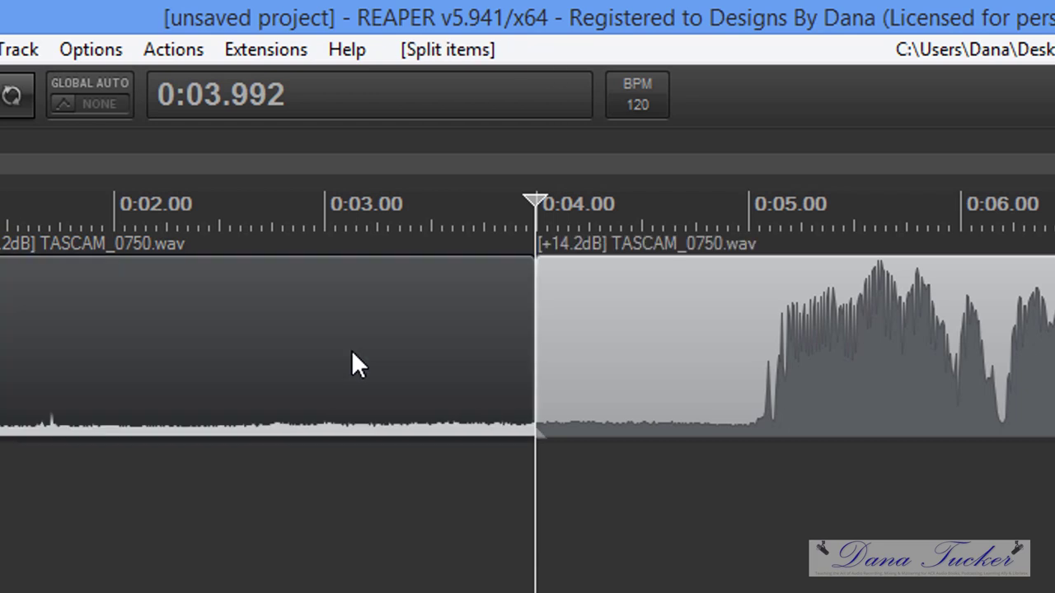
{"action": "left_click", "coordinate": [420, 324]}
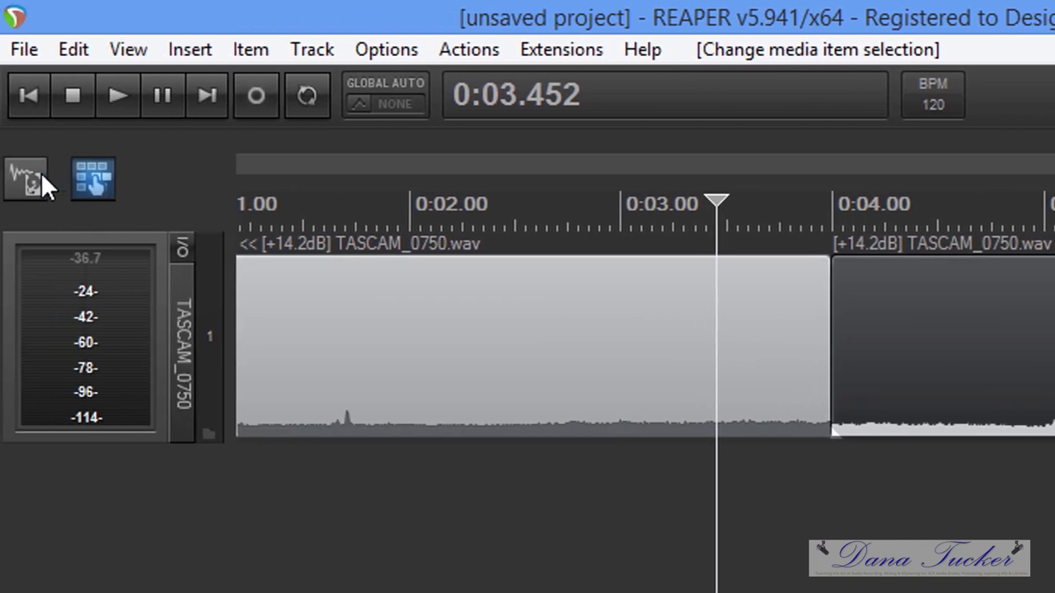
Step: Set ripple editing to per-track and delete the silent part of the recording before the split at 0:04
{"action": "left_click", "coordinate": [89, 180]}
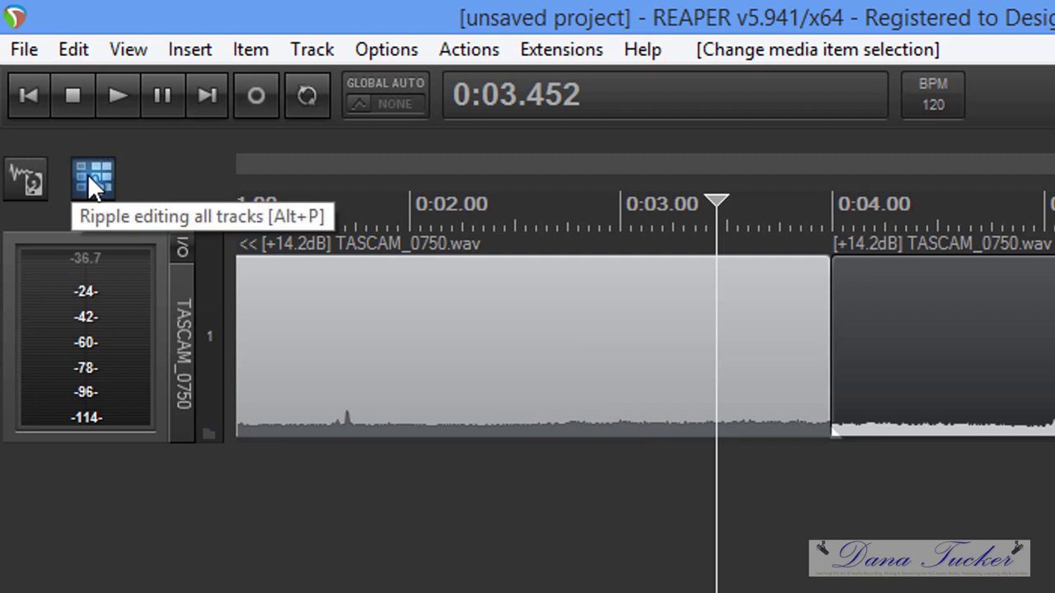
{"action": "left_click", "coordinate": [89, 178]}
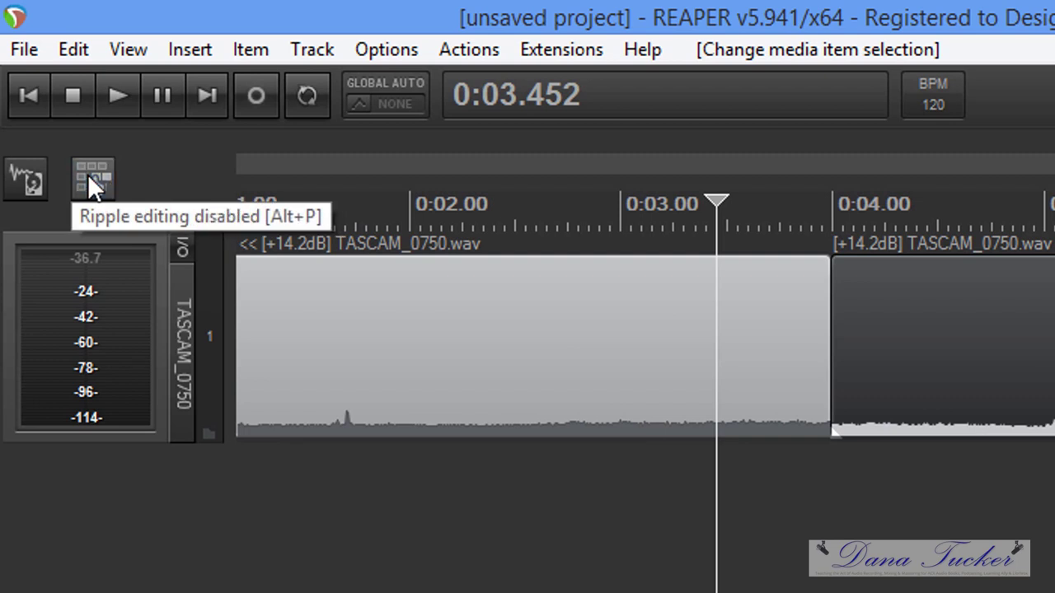
{"action": "left_click", "coordinate": [89, 178]}
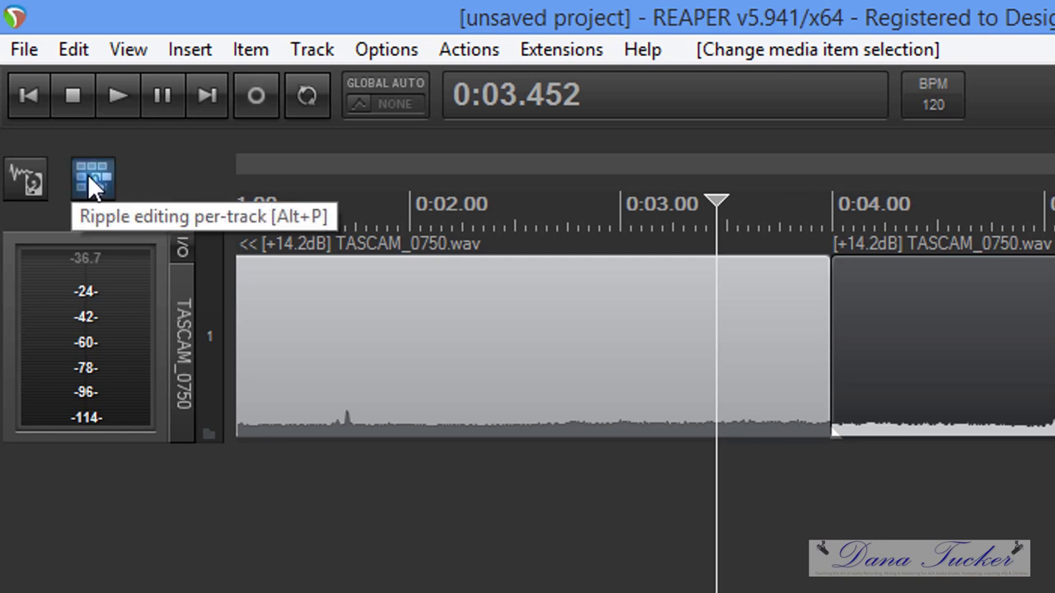
{"action": "left_click", "coordinate": [522, 375]}
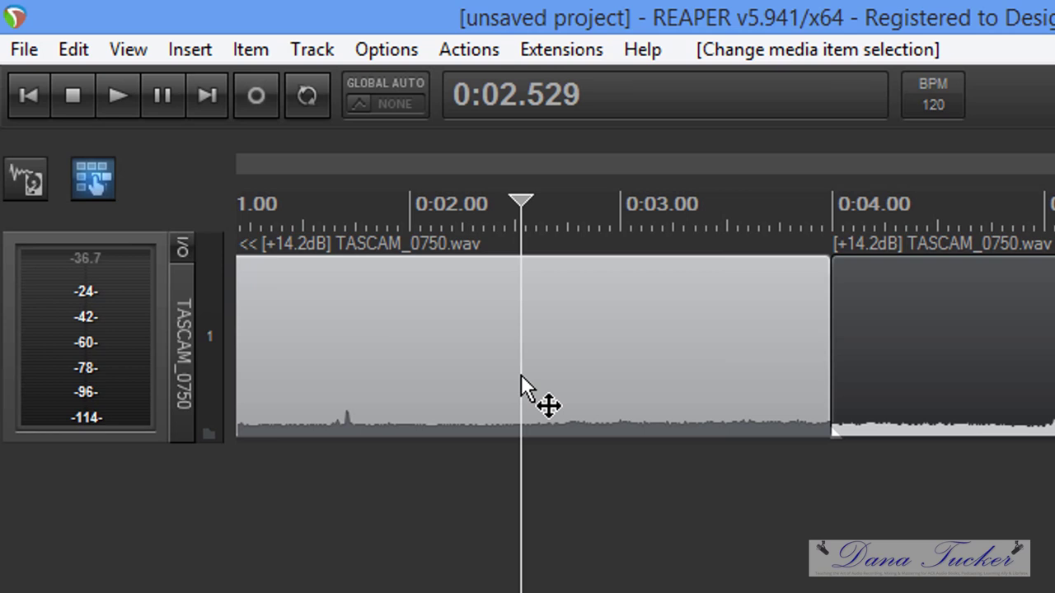
{"action": "key", "text": "Delete"}
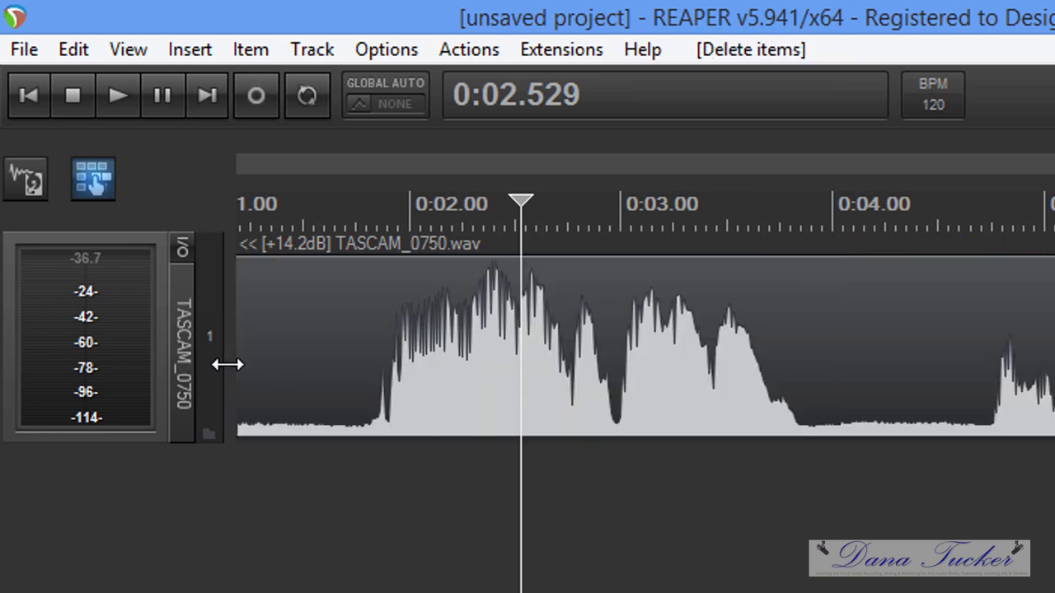
Step: Cut the pause out of the TASCAM_0750 item by splitting it at about 0:09.7 and 0:11.1 and deleting the middle piece
{"action": "scroll", "coordinate": [1029, 367], "scroll_direction": "down", "scroll_amount": 3}
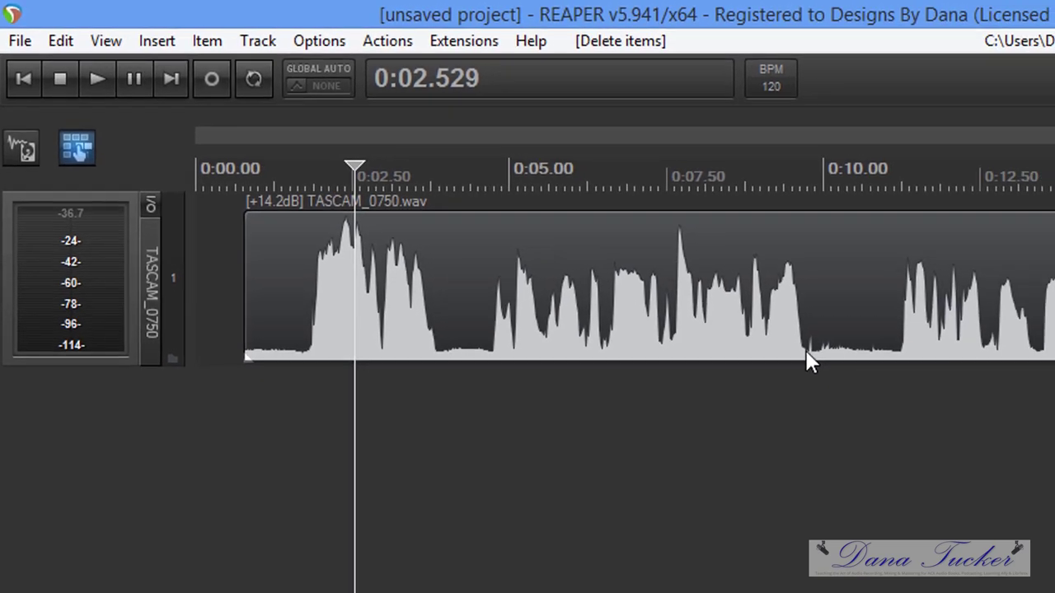
{"action": "left_click", "coordinate": [976, 403]}
{"action": "scroll", "coordinate": [809, 311], "scroll_direction": "up", "scroll_amount": 5}
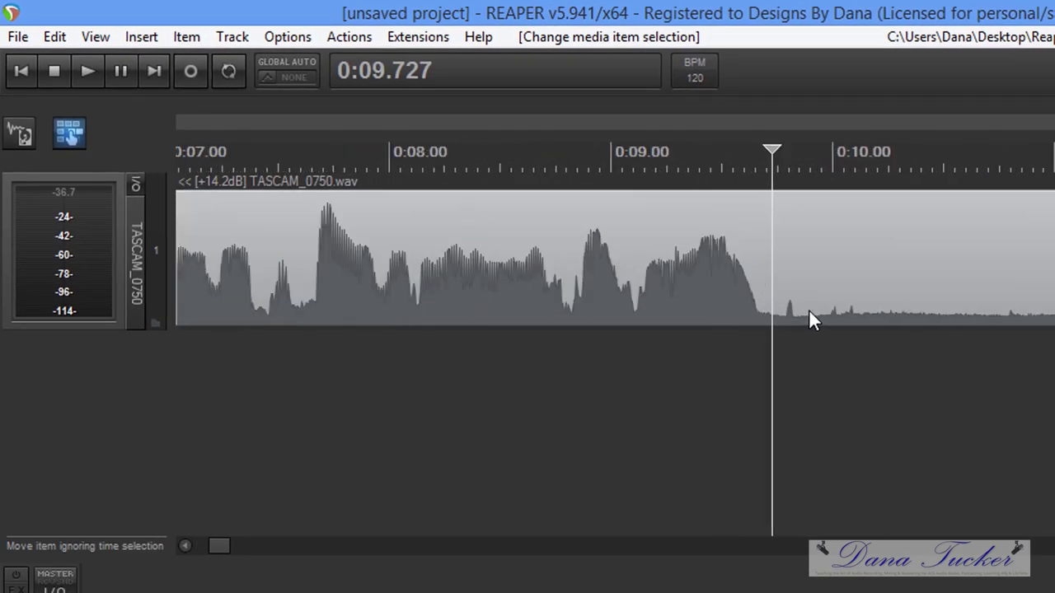
{"action": "key", "text": "s"}
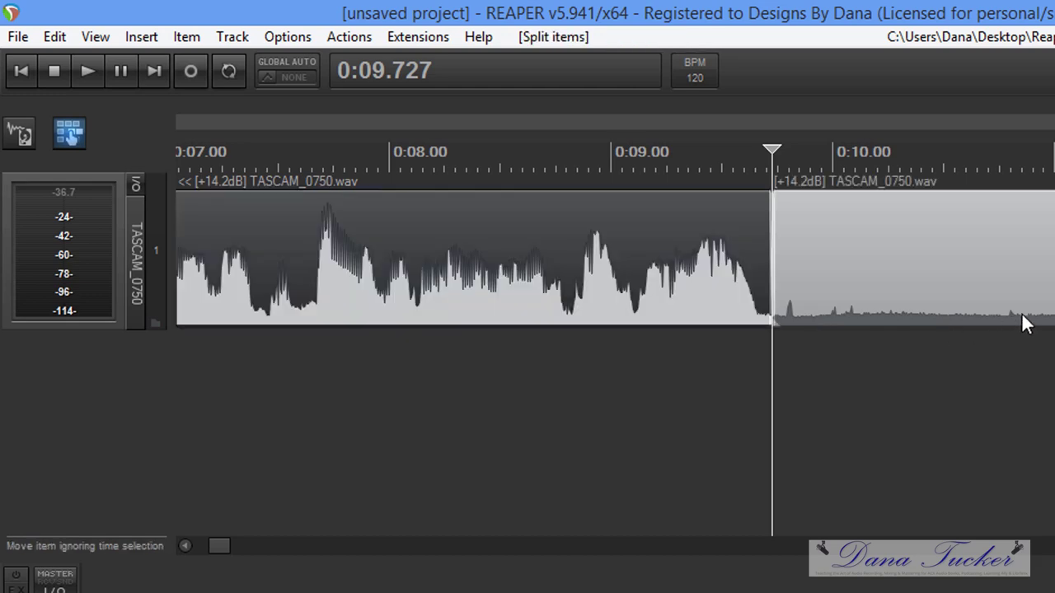
{"action": "left_click", "coordinate": [929, 272]}
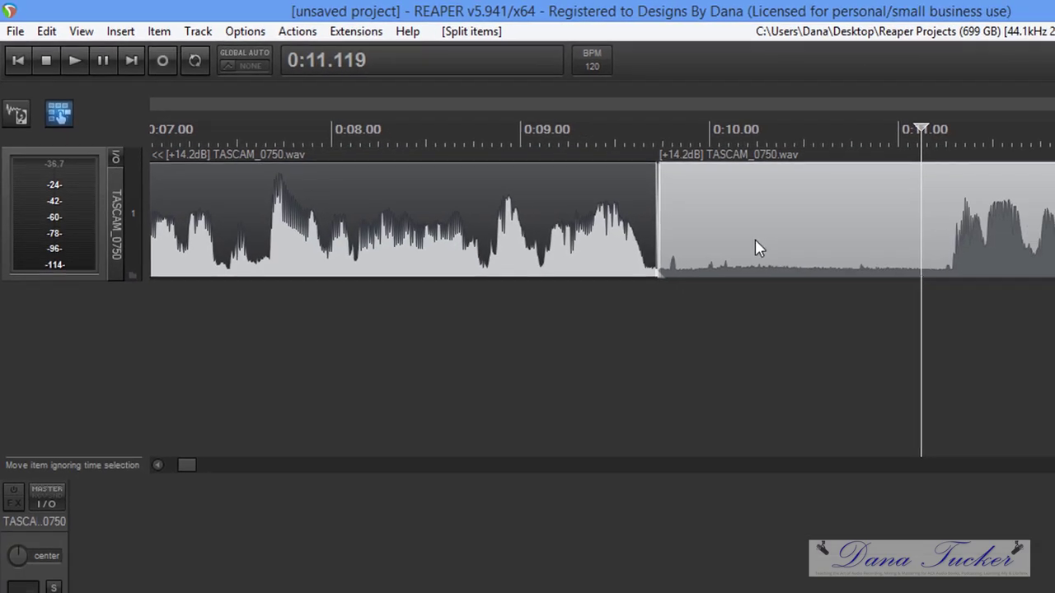
{"action": "key", "text": "s"}
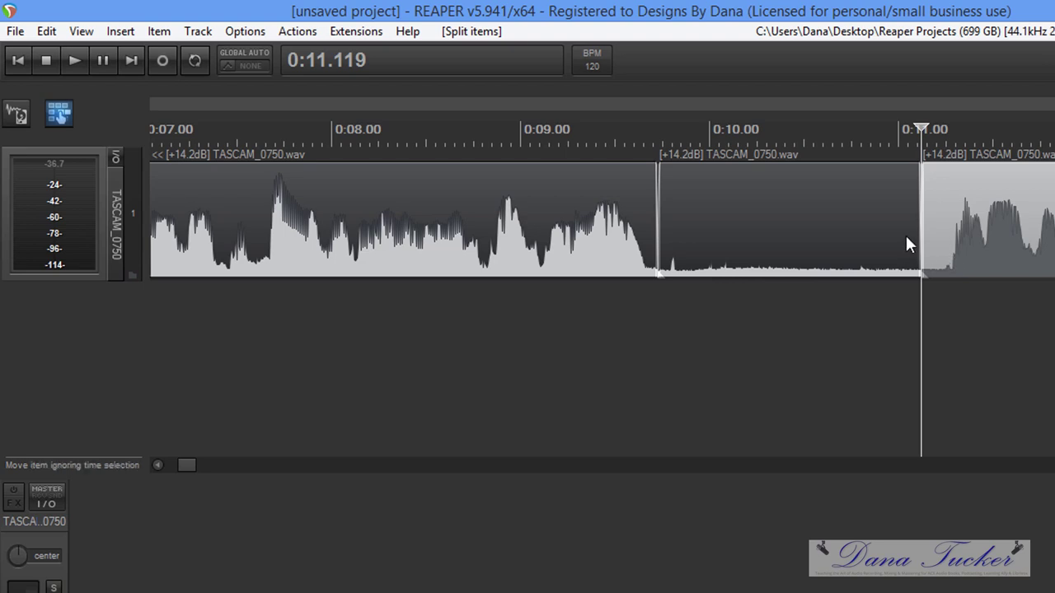
{"action": "left_click", "coordinate": [806, 231]}
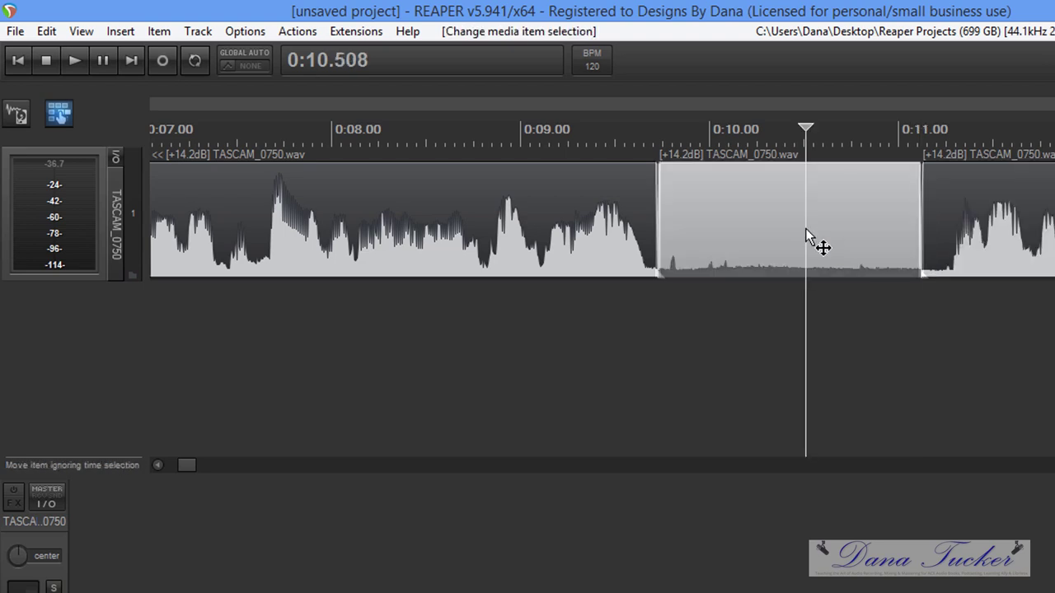
{"action": "key", "text": "Delete"}
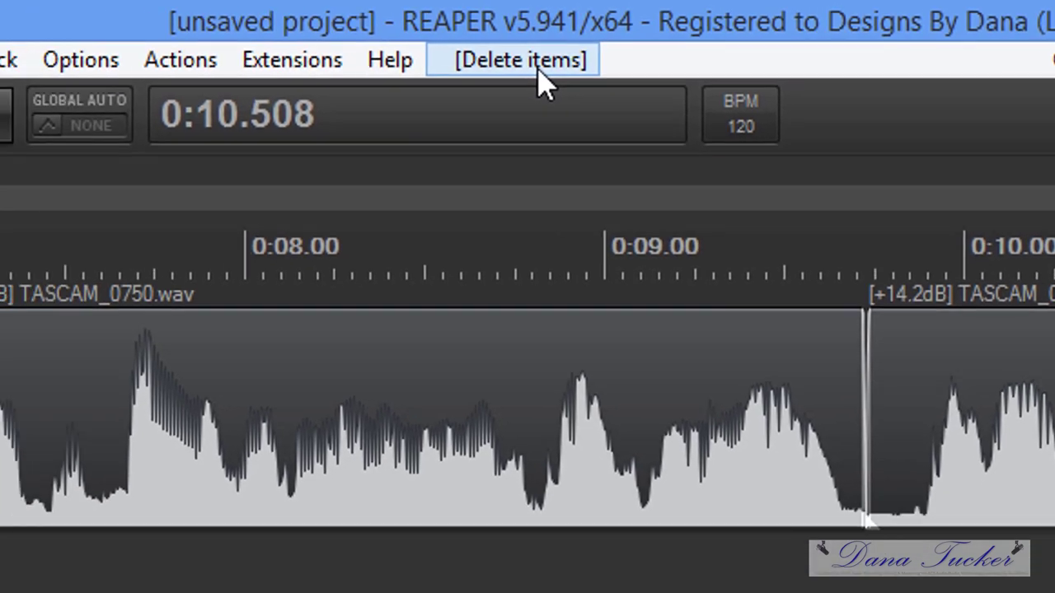
Step: Use the undo history to revert the pause deletion and both of its splits, returning to the item selection made before them
{"action": "left_click", "coordinate": [437, 76]}
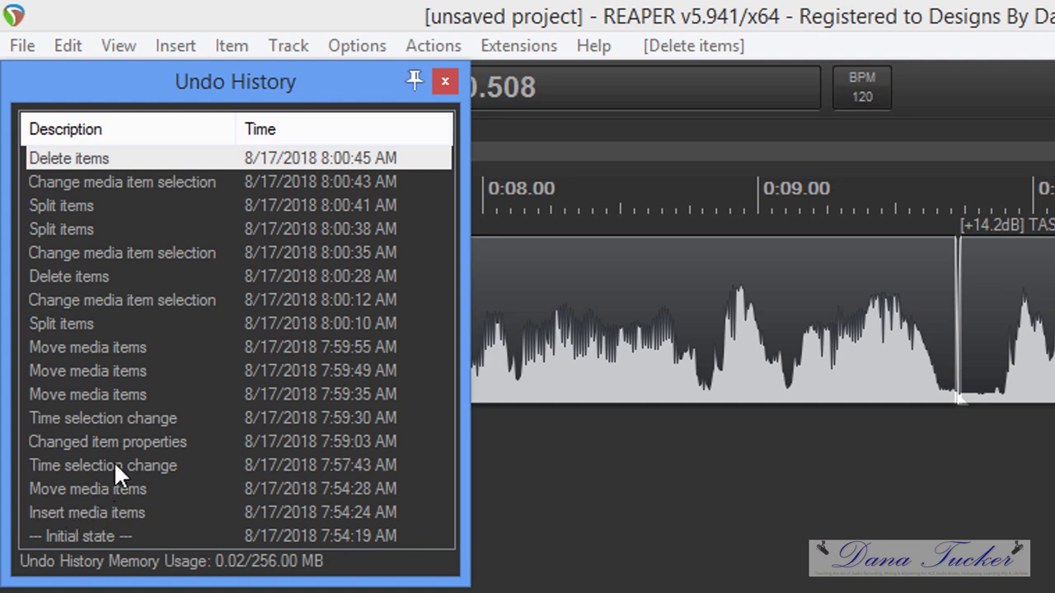
{"action": "left_click", "coordinate": [69, 230]}
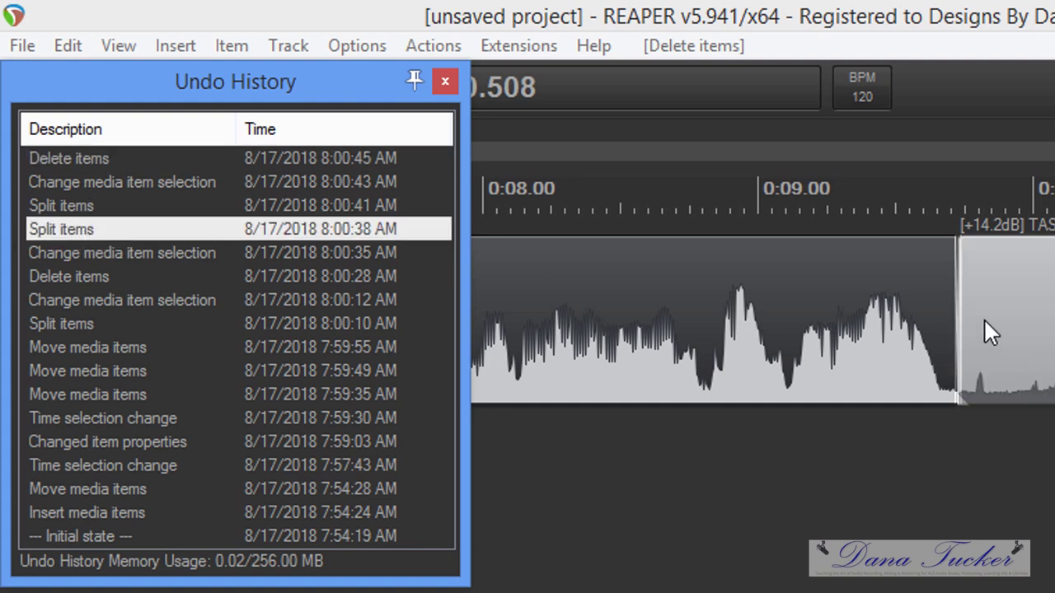
{"action": "left_click", "coordinate": [128, 253]}
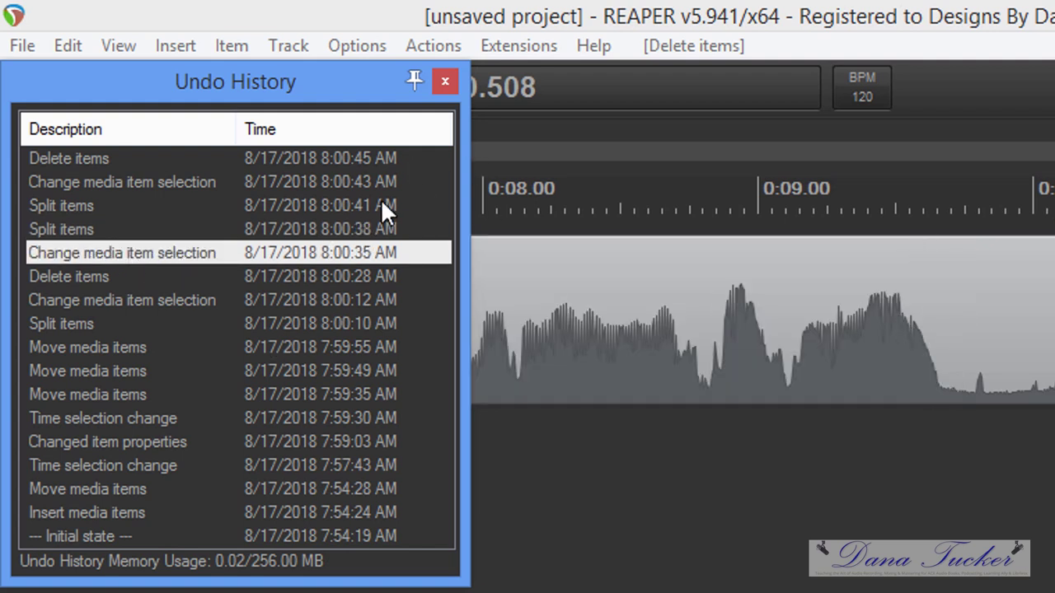
{"action": "left_click", "coordinate": [444, 82]}
Step: Move the trimmed TASCAM_0750 item to the start of the timeline at 0:00
{"action": "scroll", "coordinate": [944, 375], "scroll_direction": "down", "scroll_amount": 4}
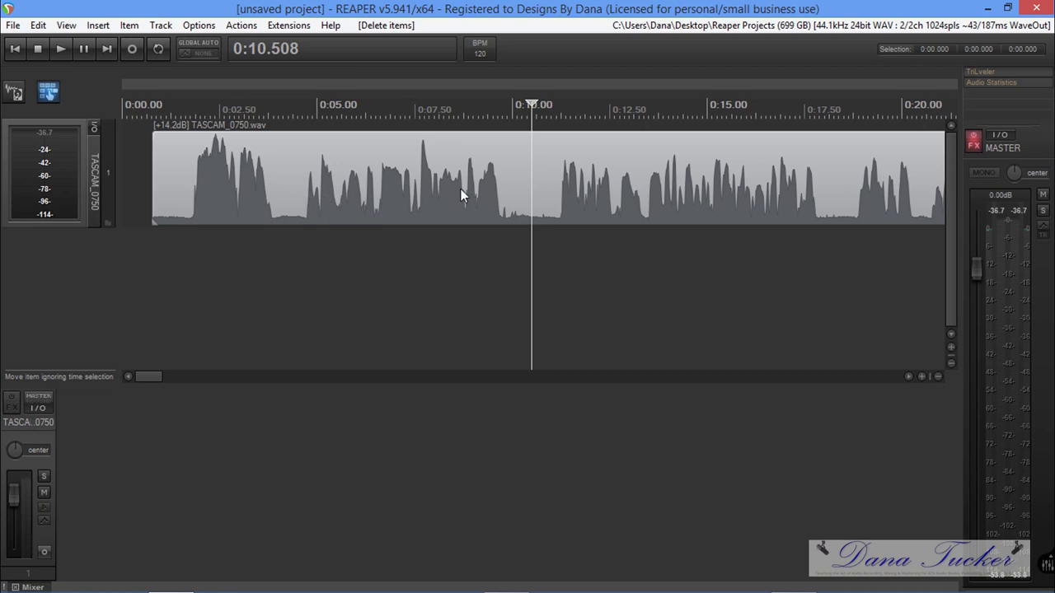
{"action": "left_click_drag", "start_coordinate": [502, 177], "coordinate": [176, 170]}
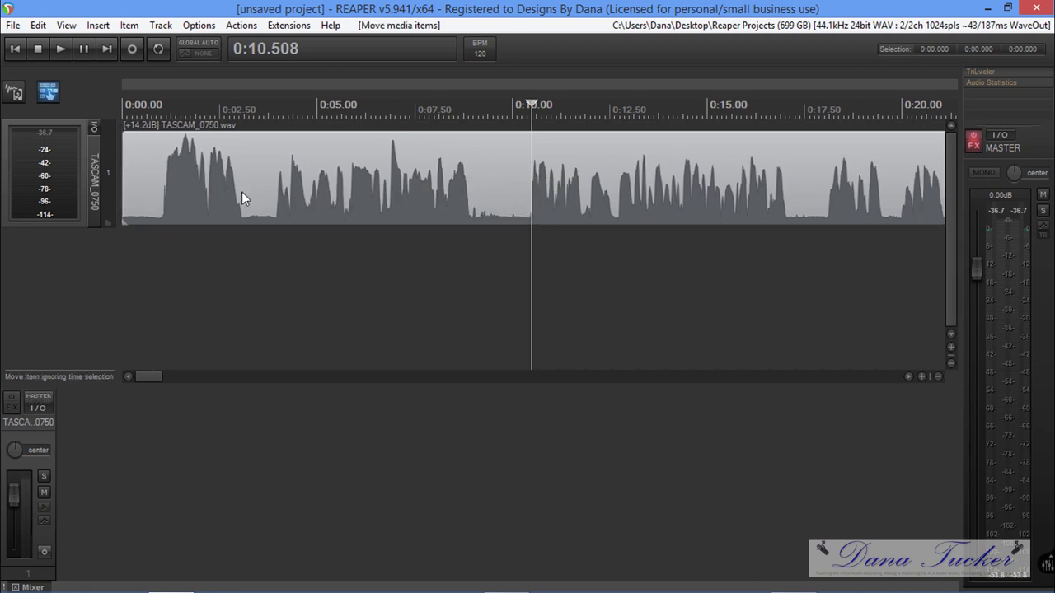
Step: Lower the Expander Gate of the TriLeveler voice processor on the master track and close its window
{"action": "left_click", "coordinate": [995, 73]}
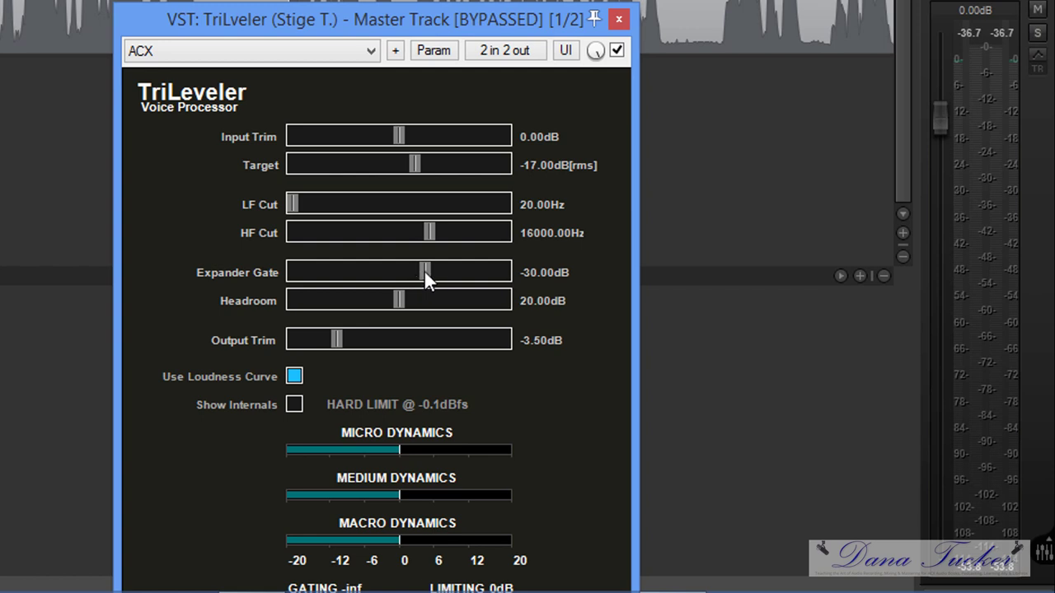
{"action": "left_click_drag", "start_coordinate": [424, 274], "coordinate": [396, 275]}
{"action": "left_click", "coordinate": [617, 20]}
Step: Show the master track's Audio Statistics, enable the bypassed master effects, and move the statistics window clear of the effects area
{"action": "left_click", "coordinate": [1006, 83]}
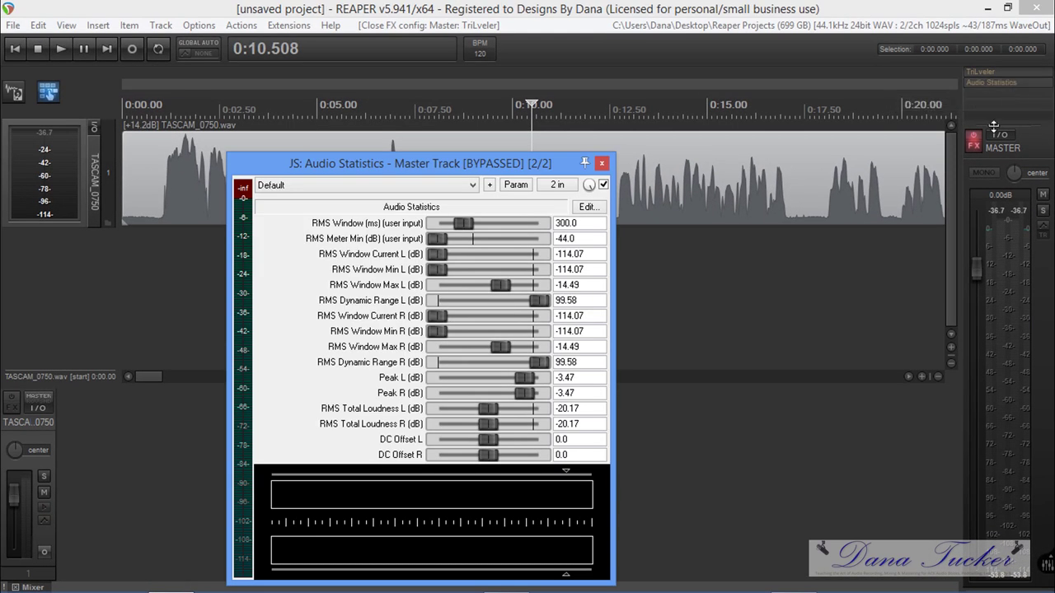
{"action": "left_click", "coordinate": [973, 142]}
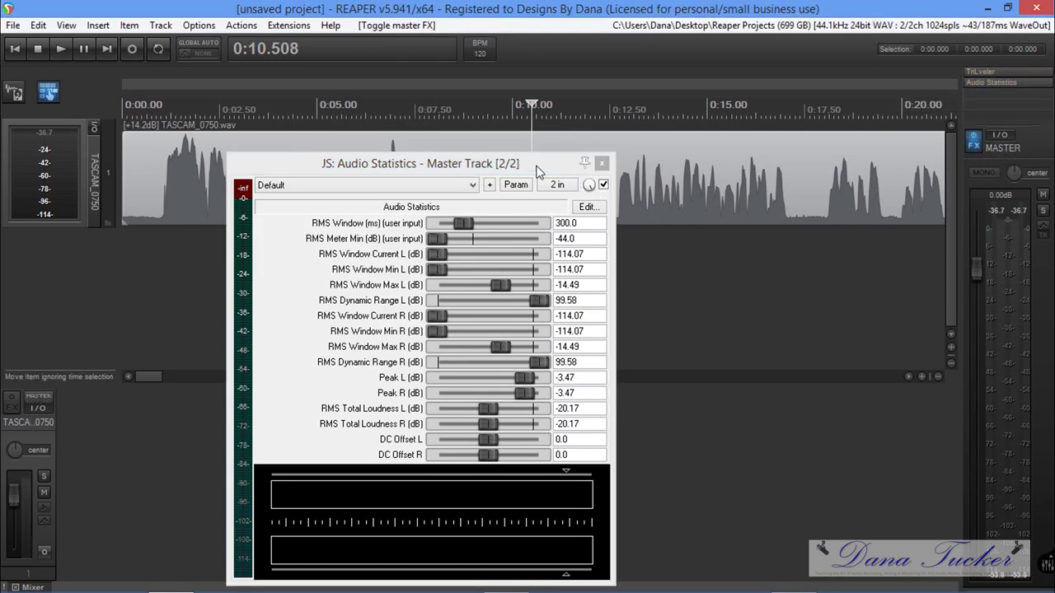
{"action": "left_click_drag", "start_coordinate": [537, 169], "coordinate": [462, 202]}
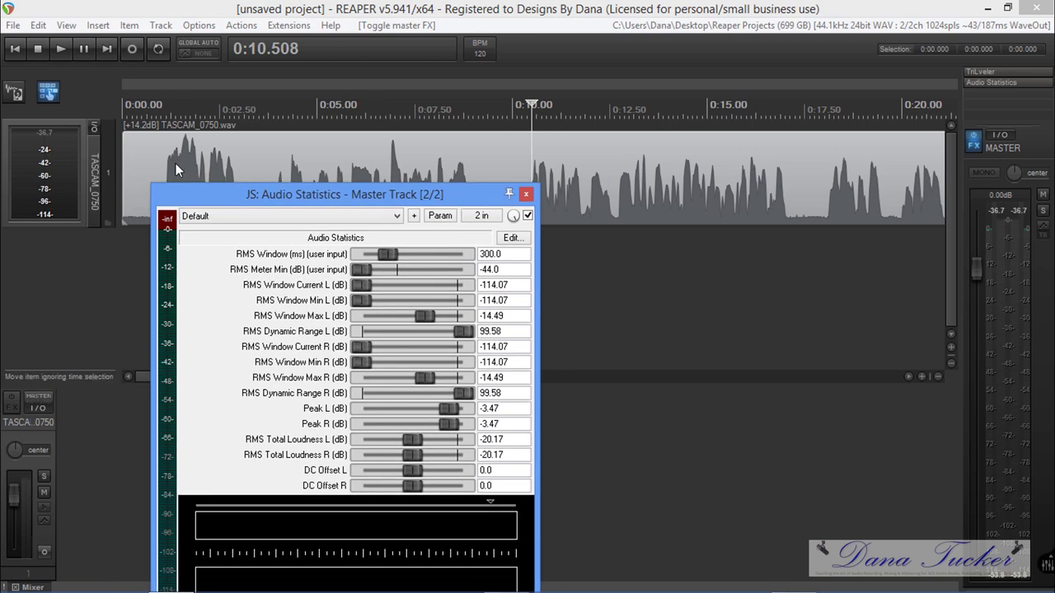
Step: Set up a render of the project with the file name 123 and mono channels
{"action": "left_click", "coordinate": [13, 25]}
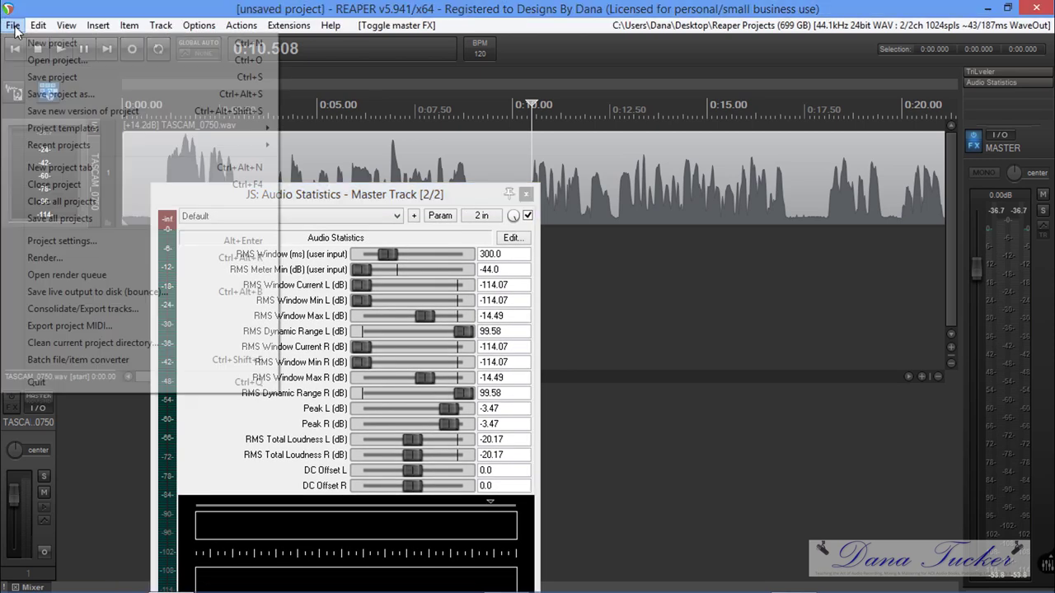
{"action": "left_click", "coordinate": [51, 258]}
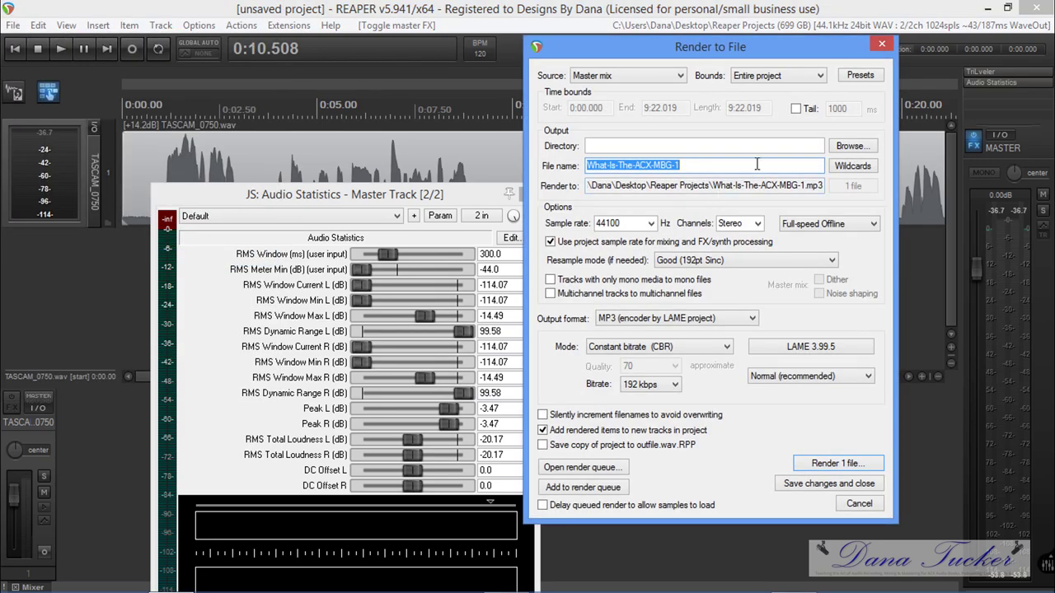
{"action": "key", "text": "BackSpace"}
{"action": "type", "text": "123"}
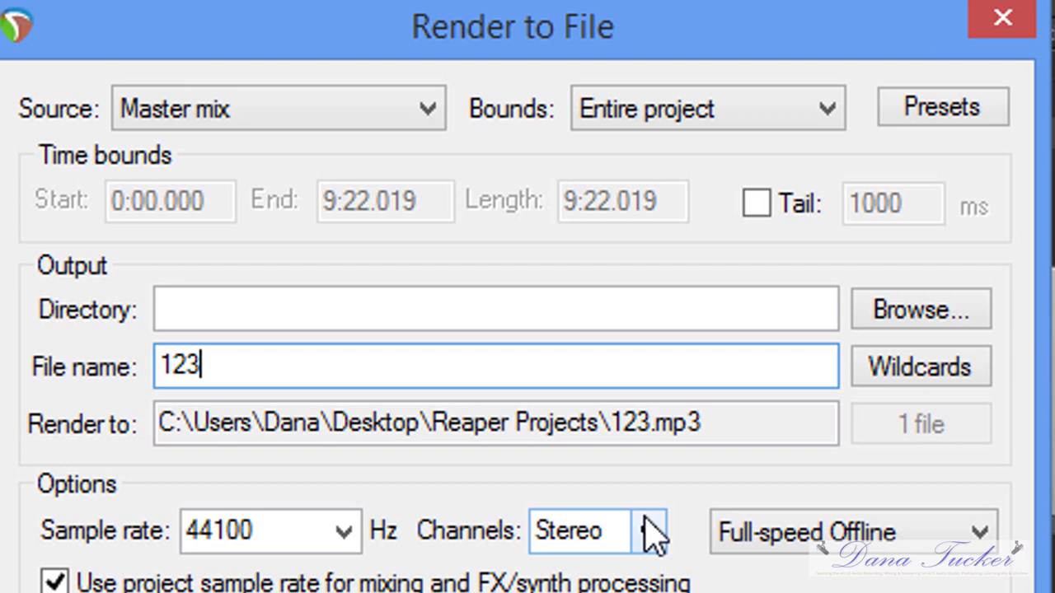
{"action": "left_click", "coordinate": [717, 340]}
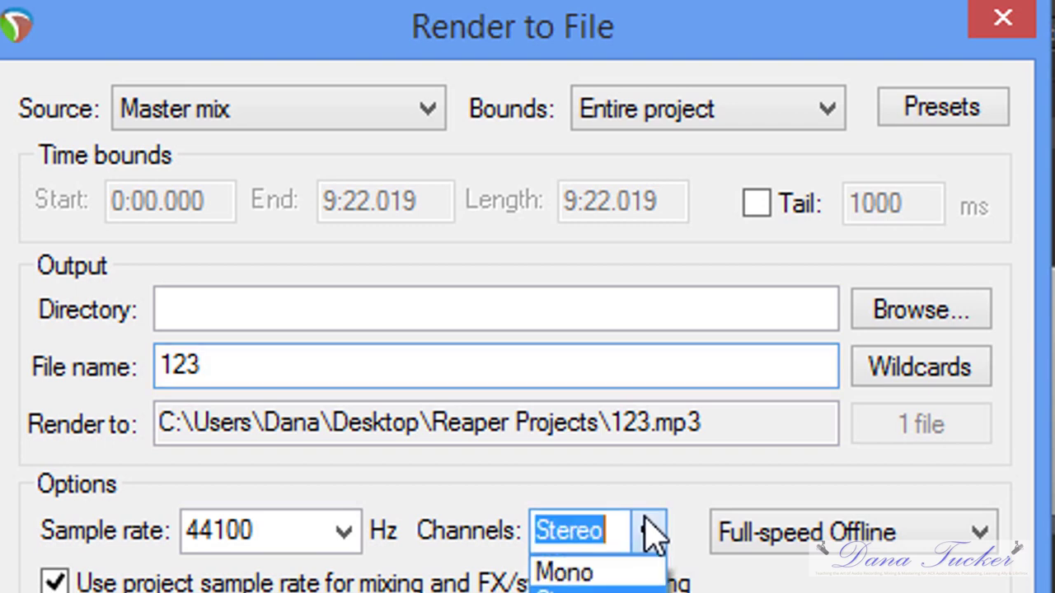
{"action": "left_click", "coordinate": [612, 571]}
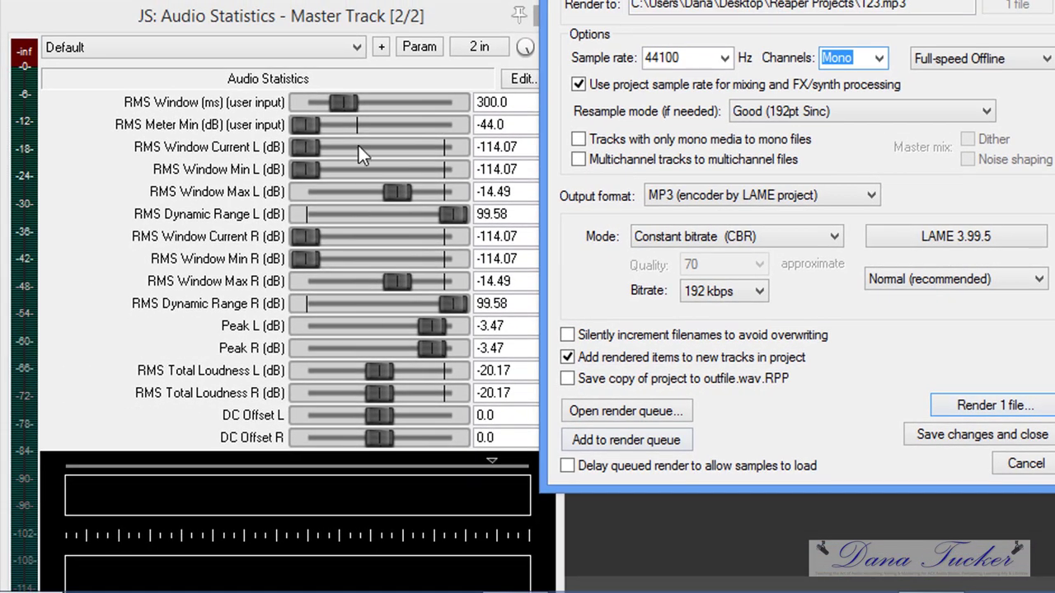
Step: Render the project to 123.mp3 with the Audio Statistics in view, and close the finished render and statistics windows
{"action": "left_click_drag", "start_coordinate": [352, 20], "coordinate": [343, 0]}
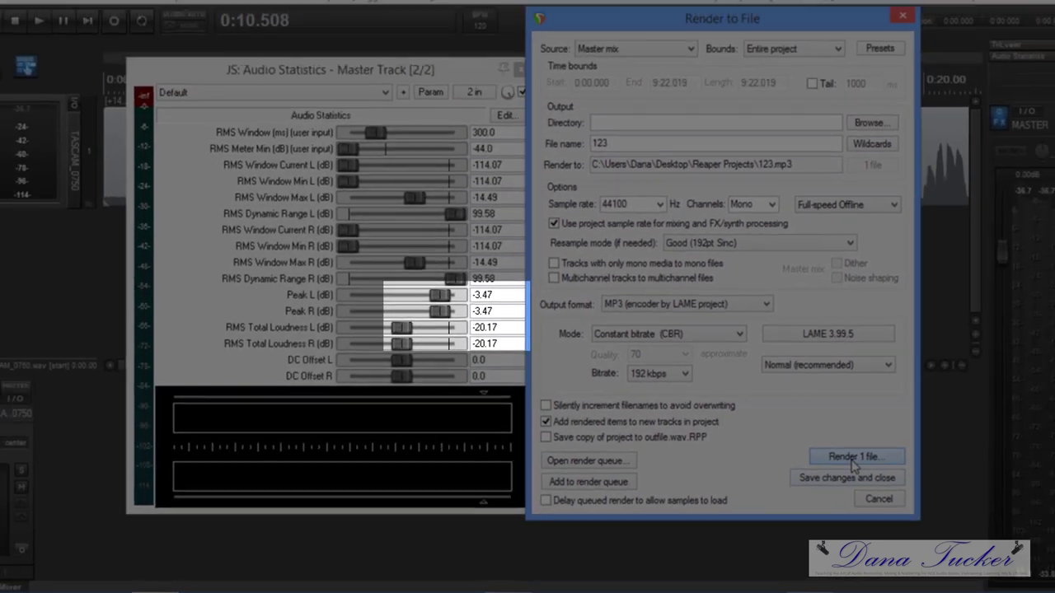
{"action": "left_click", "coordinate": [968, 415]}
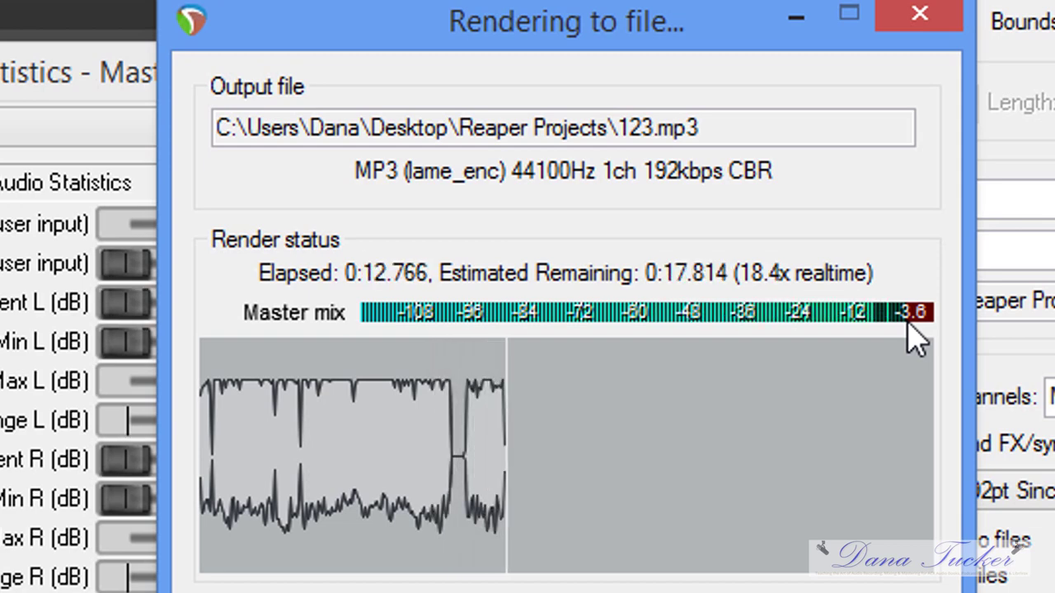
{"action": "left_click", "coordinate": [31, 99]}
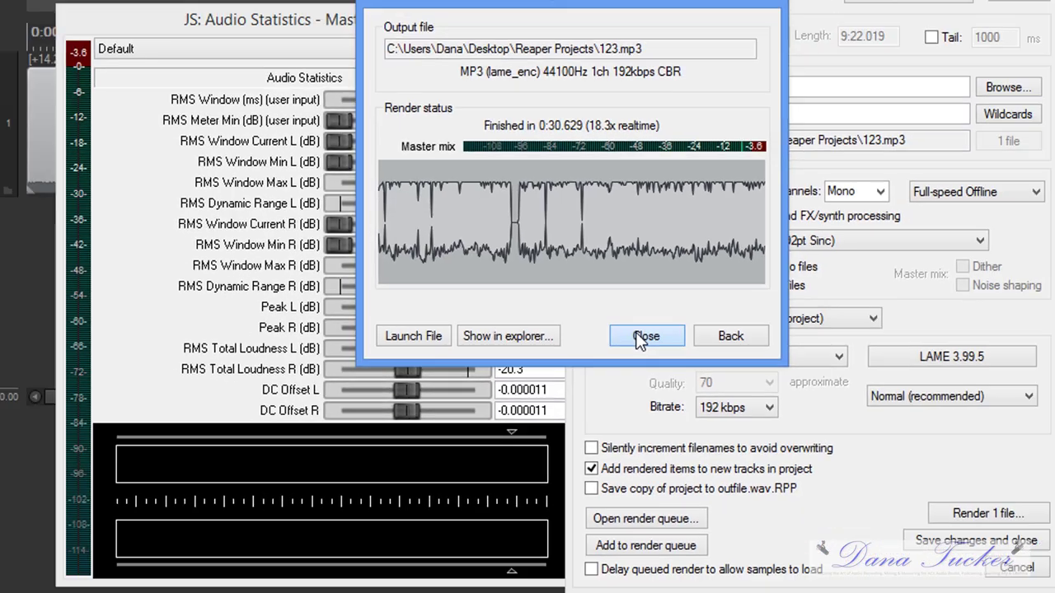
{"action": "left_click", "coordinate": [640, 336]}
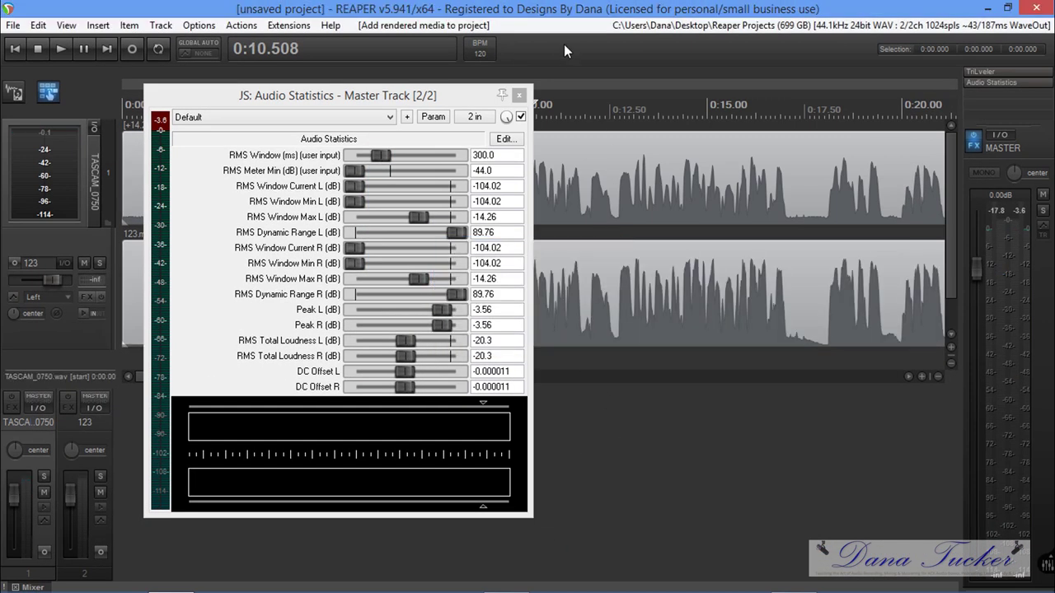
{"action": "left_click", "coordinate": [519, 95]}
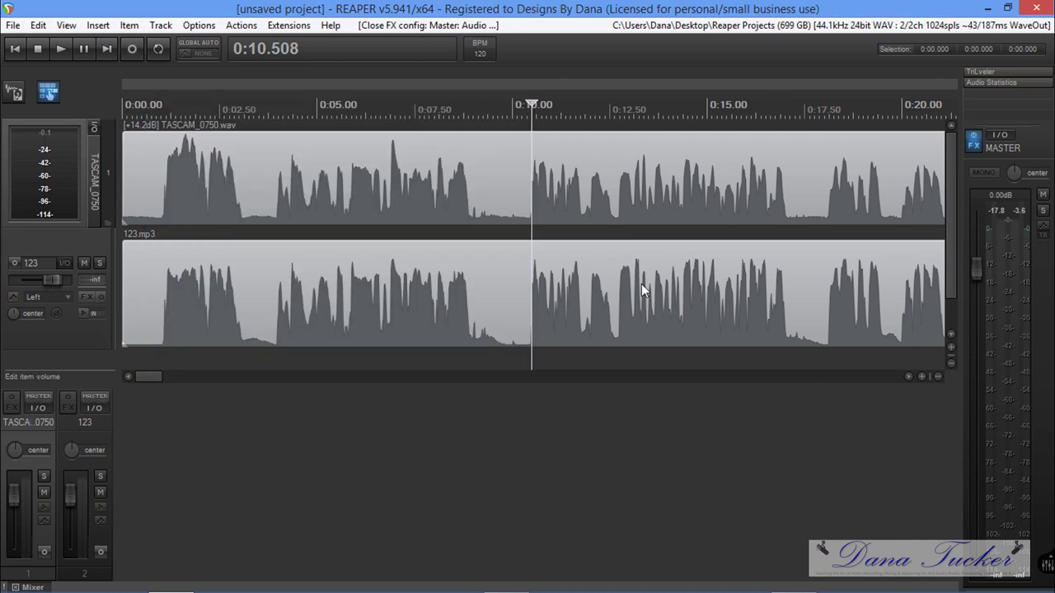
Step: Select the rendered 123.mp3 item and open it in Audacity as the external editor
{"action": "left_click", "coordinate": [327, 313]}
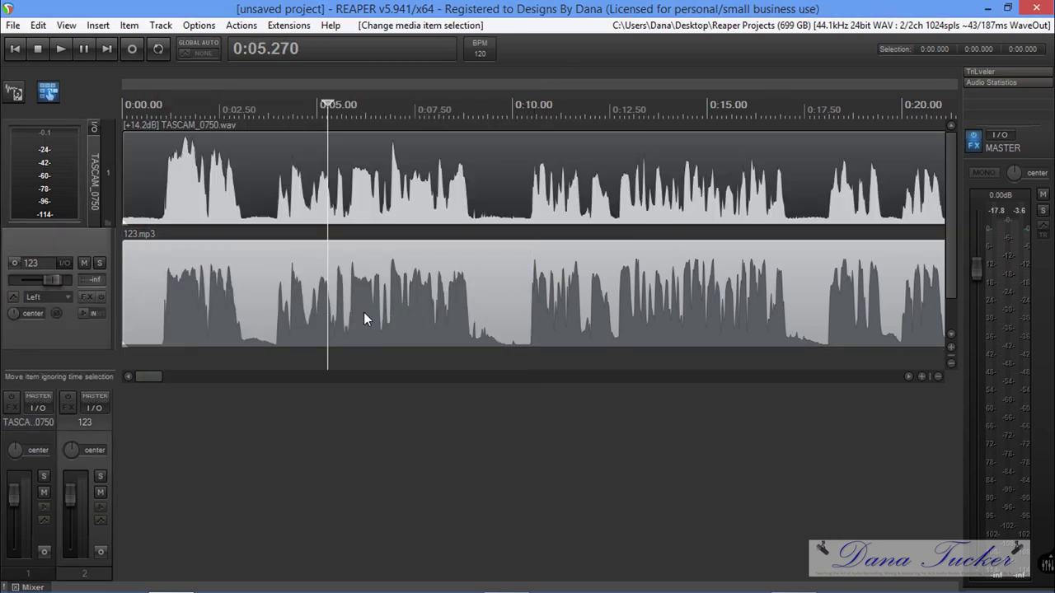
{"action": "scroll", "coordinate": [471, 304], "scroll_direction": "down", "scroll_amount": 10}
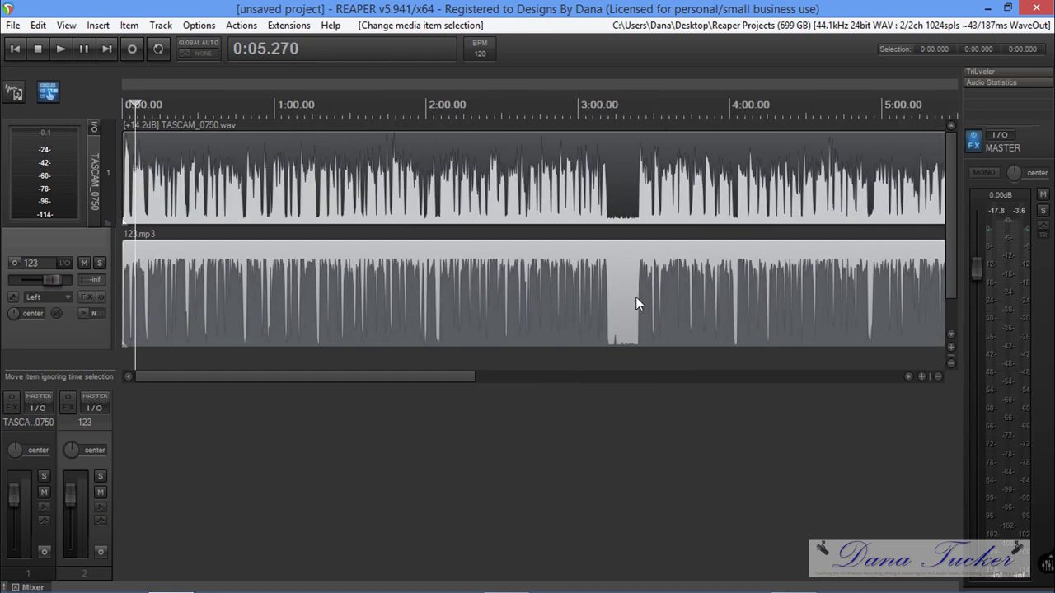
{"action": "right_click", "coordinate": [546, 307]}
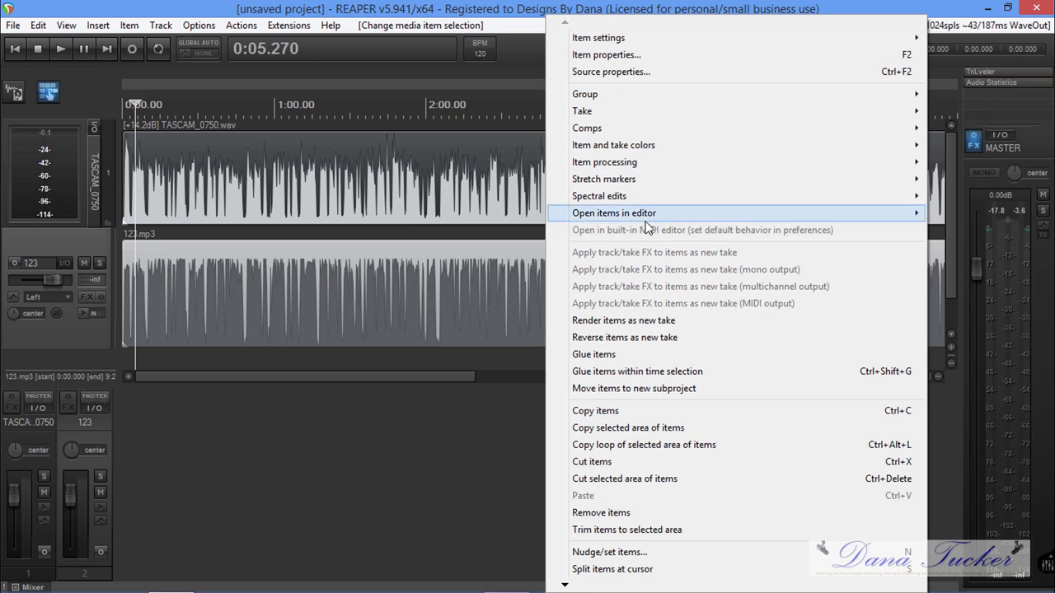
{"action": "mouse_move", "coordinate": [618, 213]}
{"action": "left_click", "coordinate": [393, 214]}
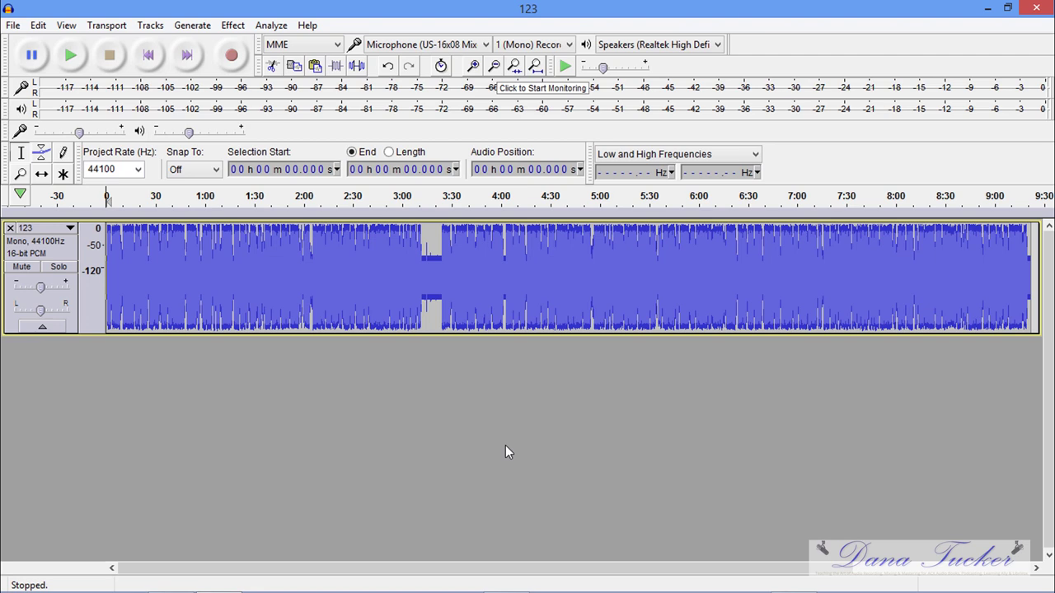
Step: Run the ACX Check analysis on the 123 track and dismiss its results report
{"action": "left_click", "coordinate": [278, 26]}
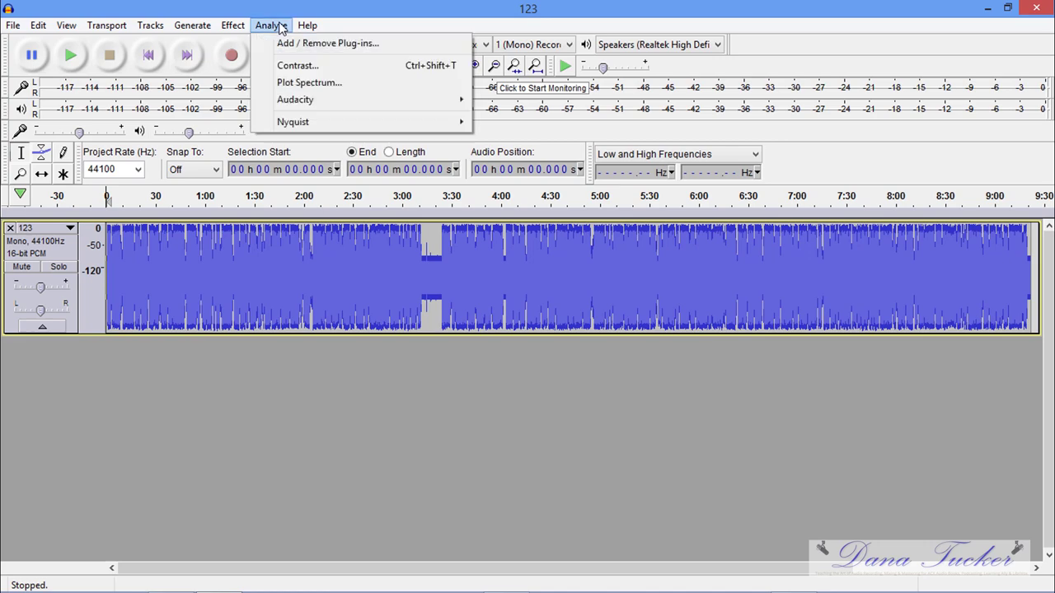
{"action": "mouse_move", "coordinate": [290, 122]}
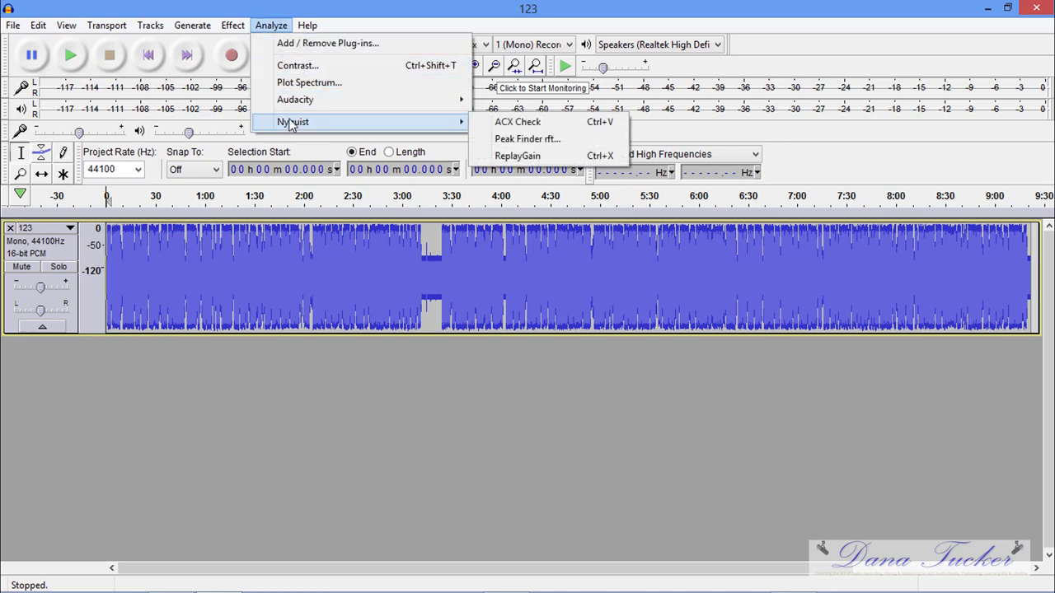
{"action": "left_click", "coordinate": [515, 121]}
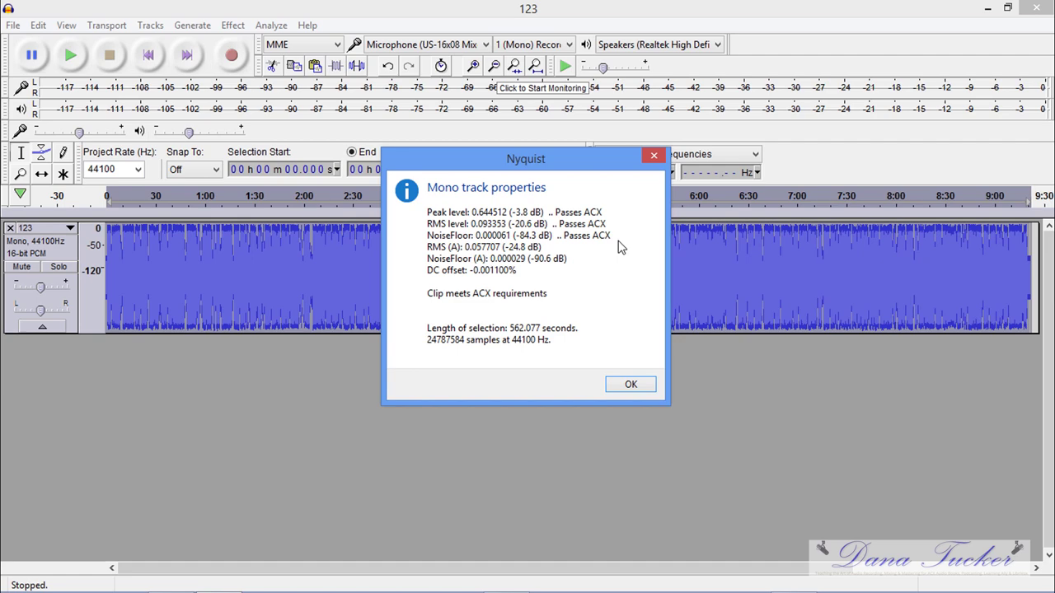
{"action": "left_click", "coordinate": [628, 385]}
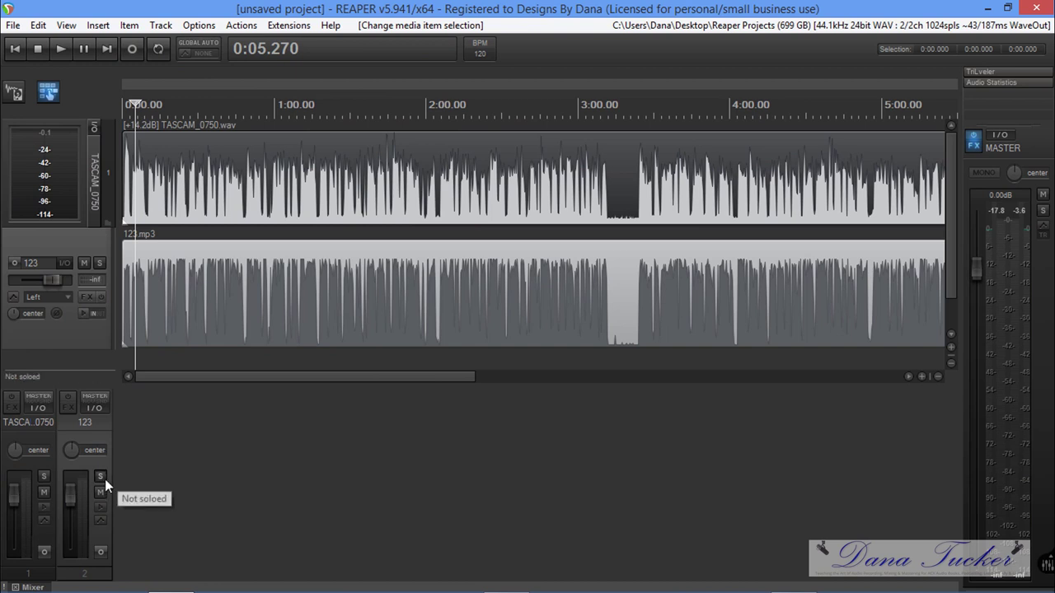
Step: Back in REAPER, solo the 123 track and play it from the start of the project
{"action": "left_click", "coordinate": [103, 477]}
{"action": "left_click", "coordinate": [16, 49]}
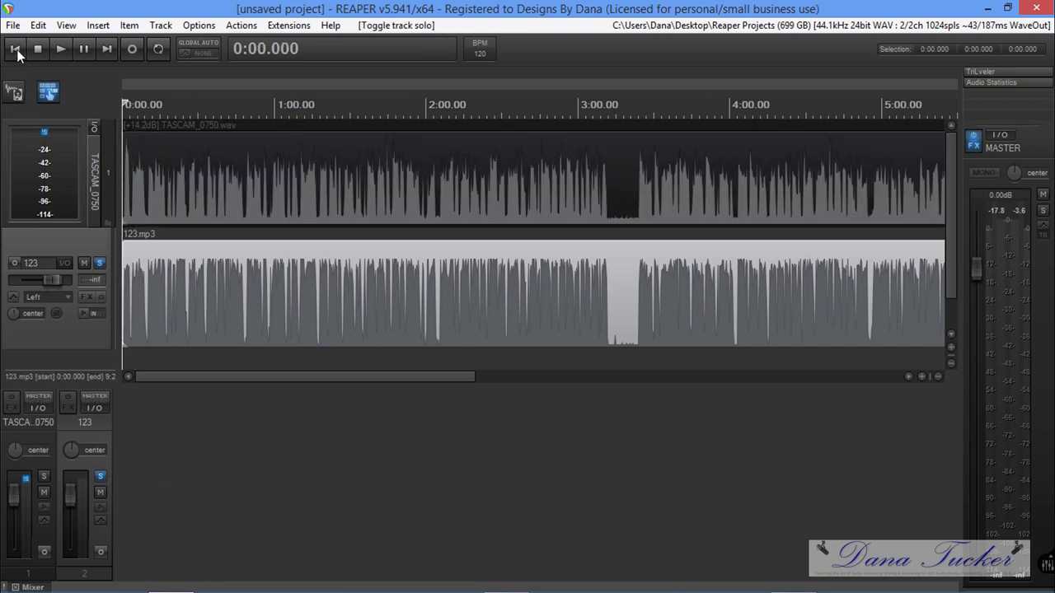
{"action": "left_click", "coordinate": [63, 50]}
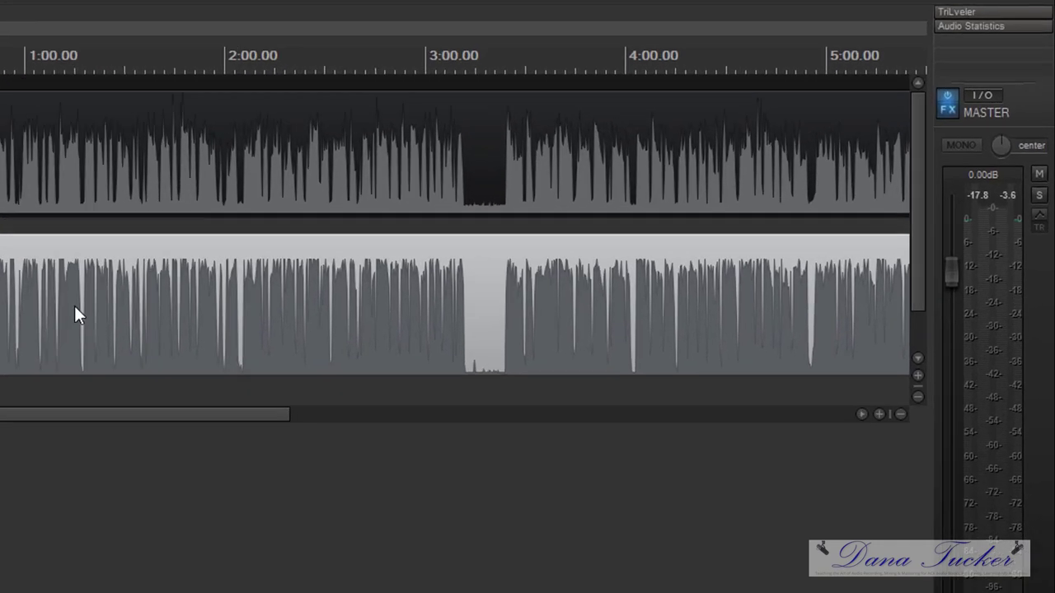